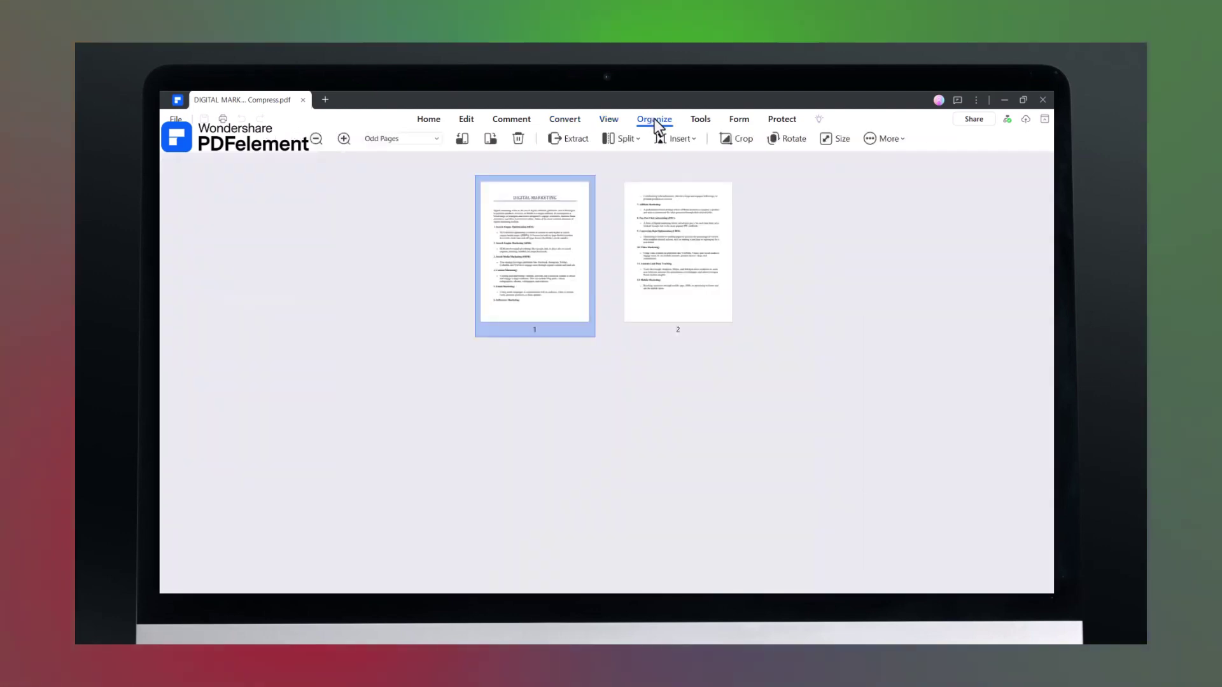
- Step through the Tools and Form ribbons to reach the Protect ribbon's signing tools
click(700, 121)
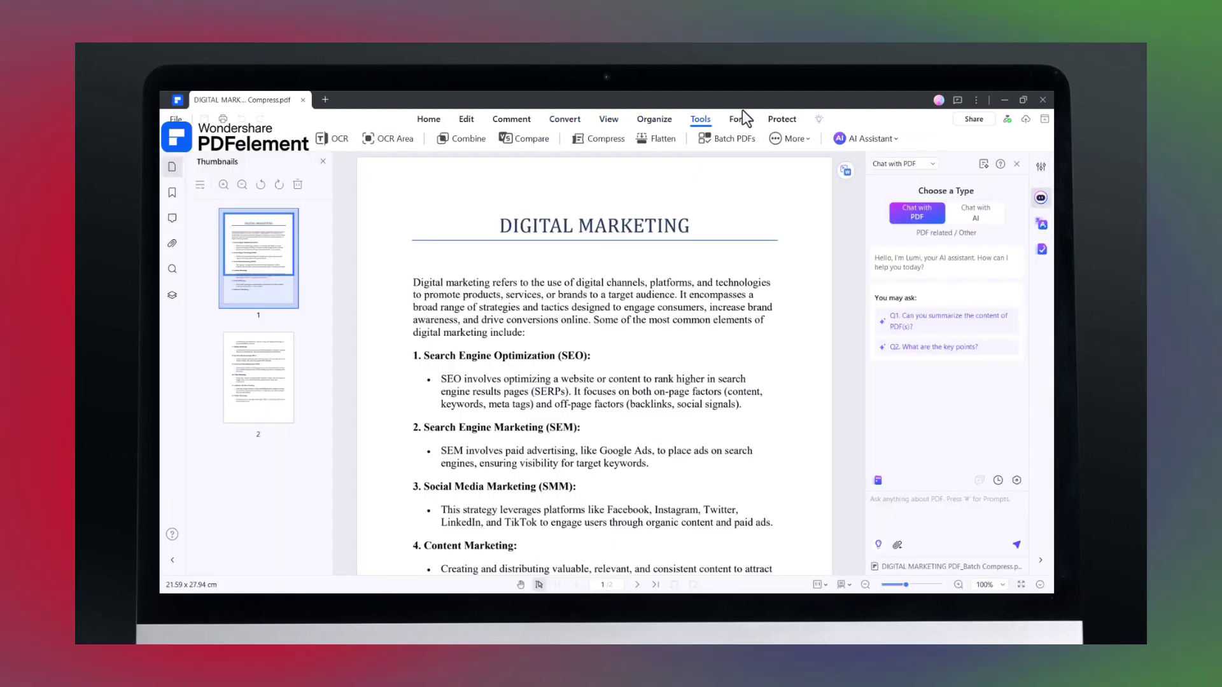
click(739, 119)
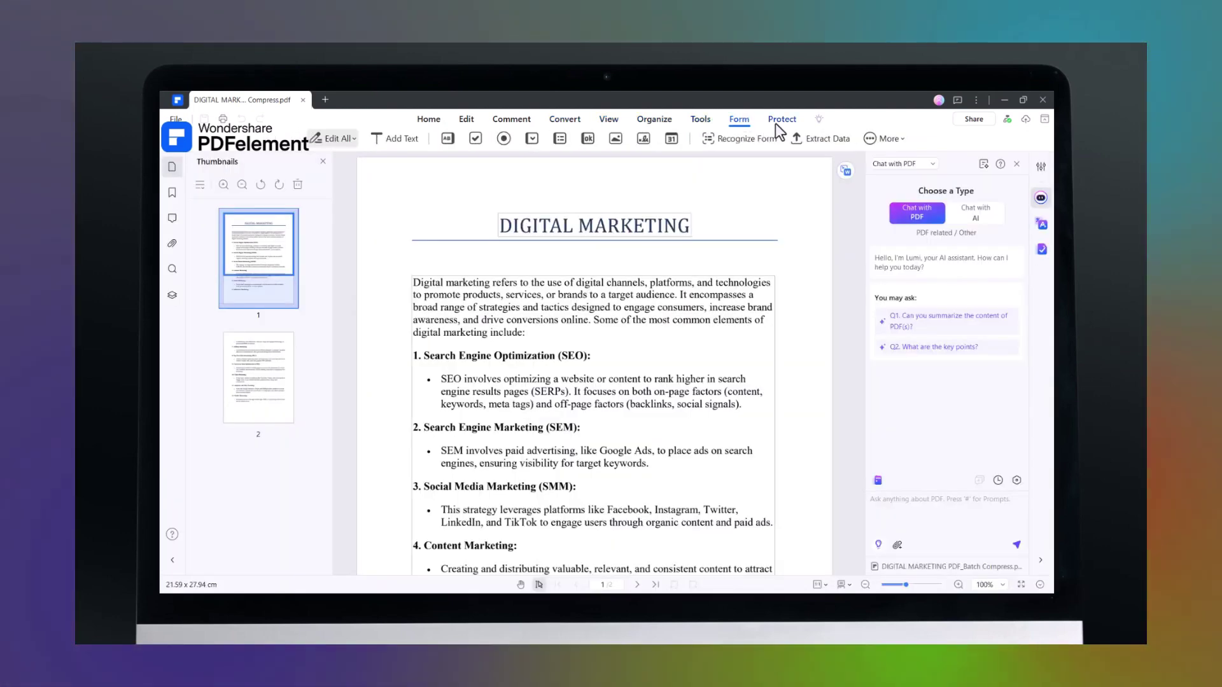
click(776, 122)
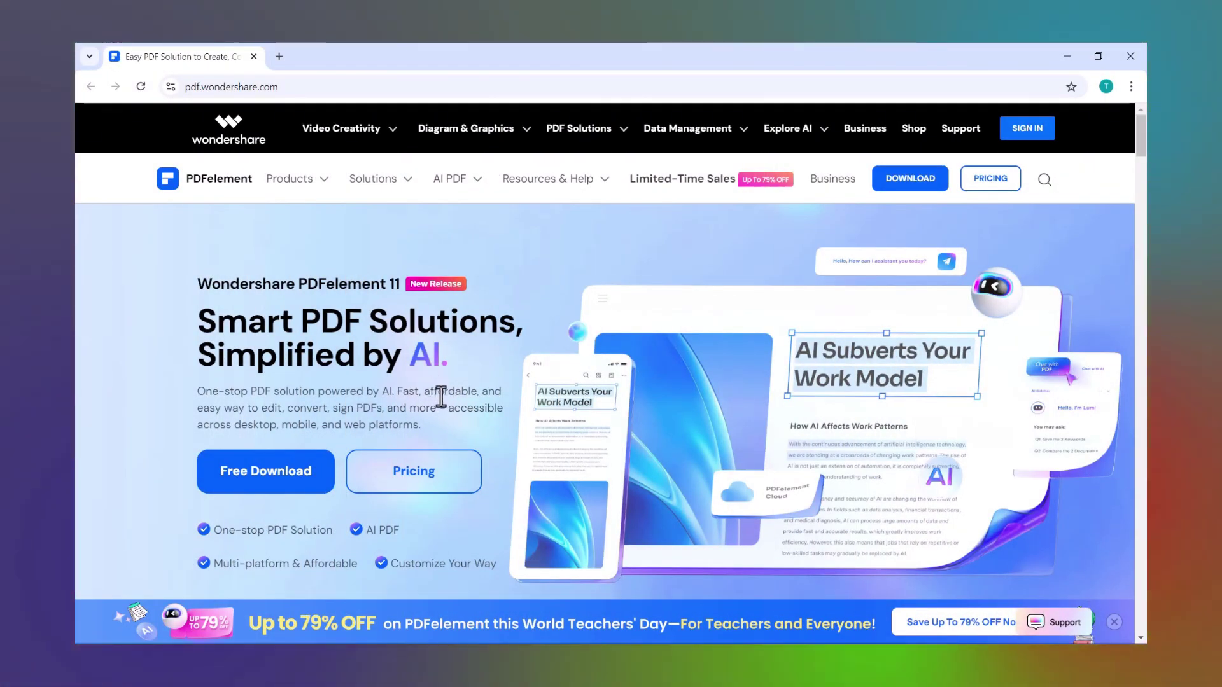
scroll(443, 401, down, 7)
scroll(443, 407, down, 1)
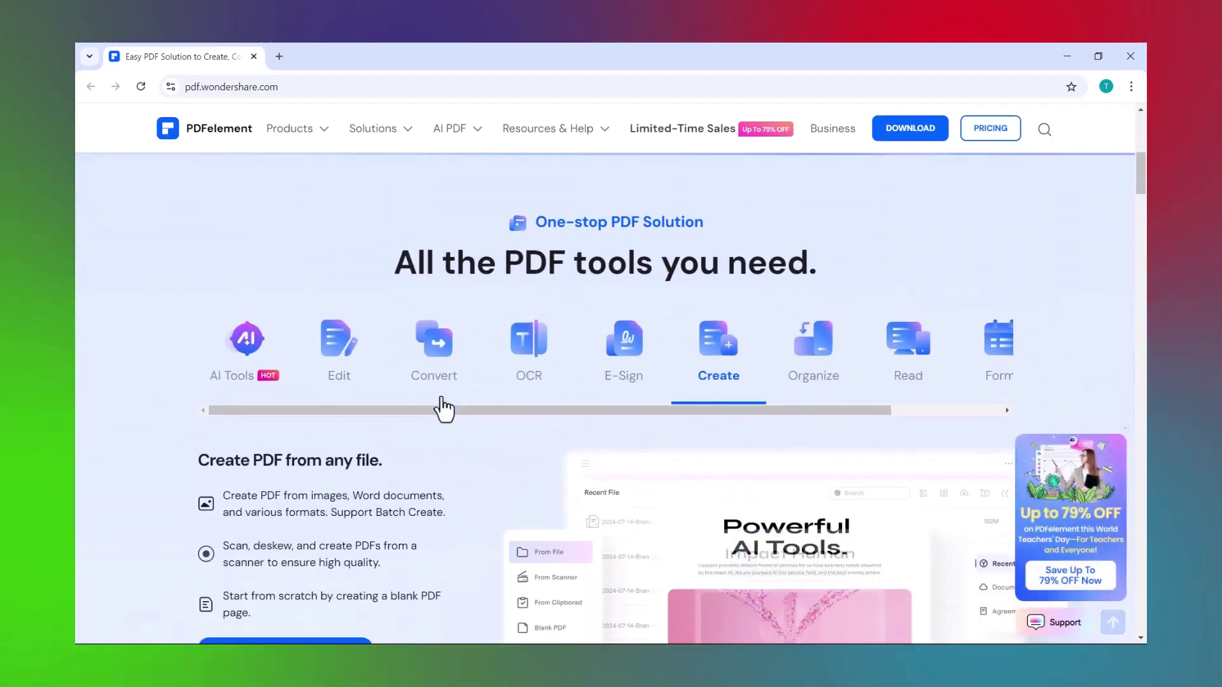
scroll(443, 407, down, 1)
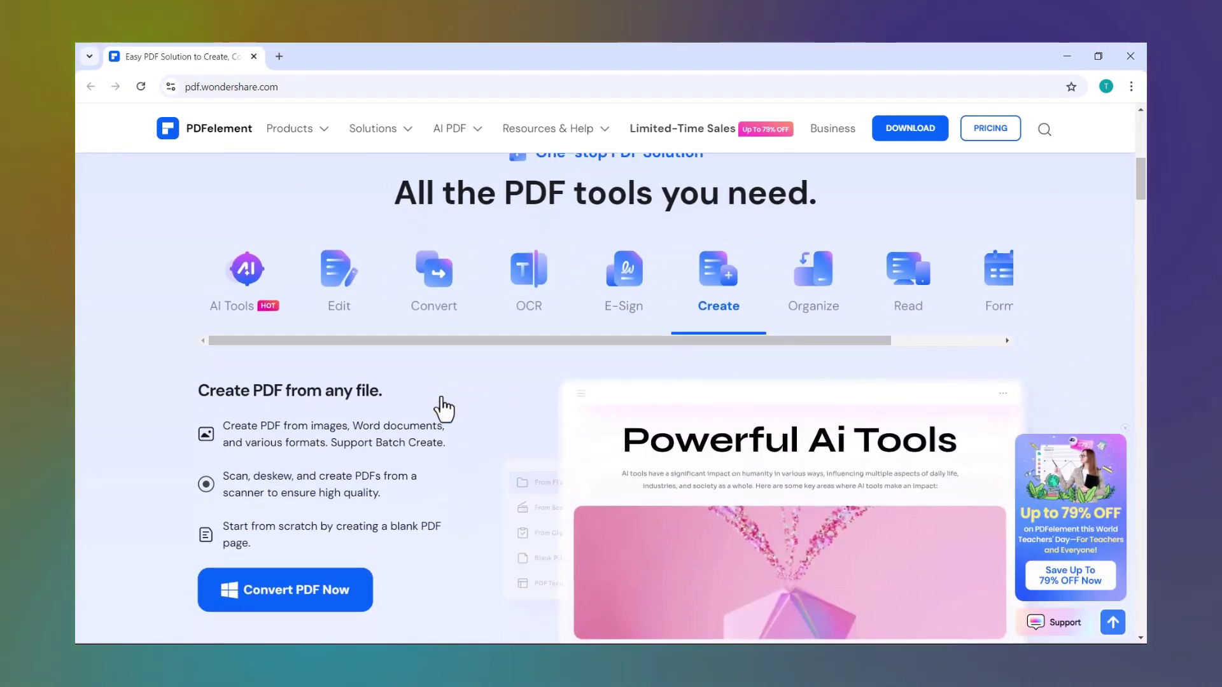
scroll(442, 409, up, 1)
scroll(445, 404, down, 3)
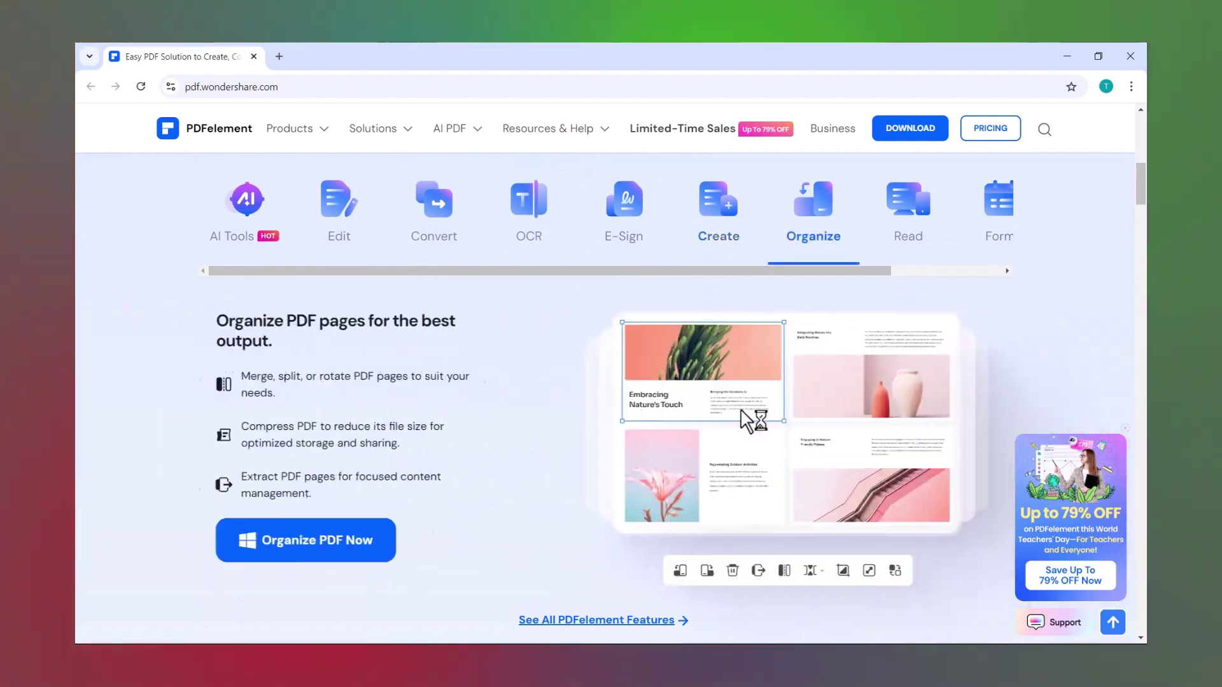
scroll(750, 415, up, 10)
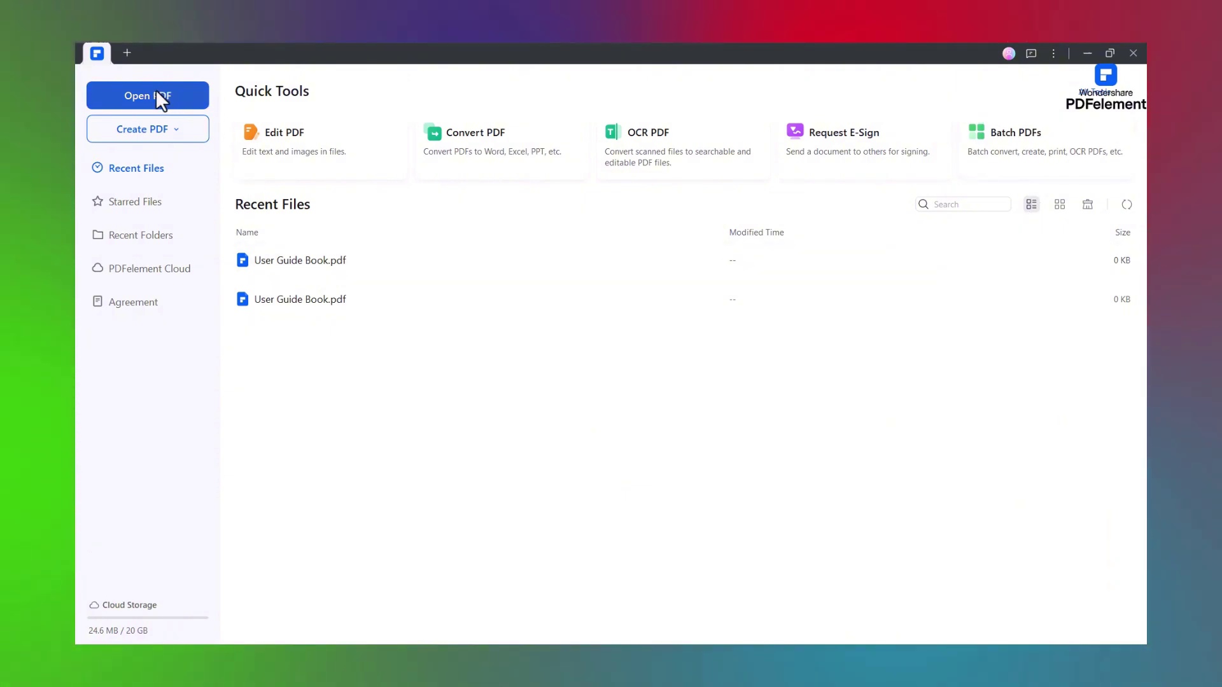
- Open DIGITAL MARKETING PDF.pdf from the Desktop folder with Open PDF
click(163, 96)
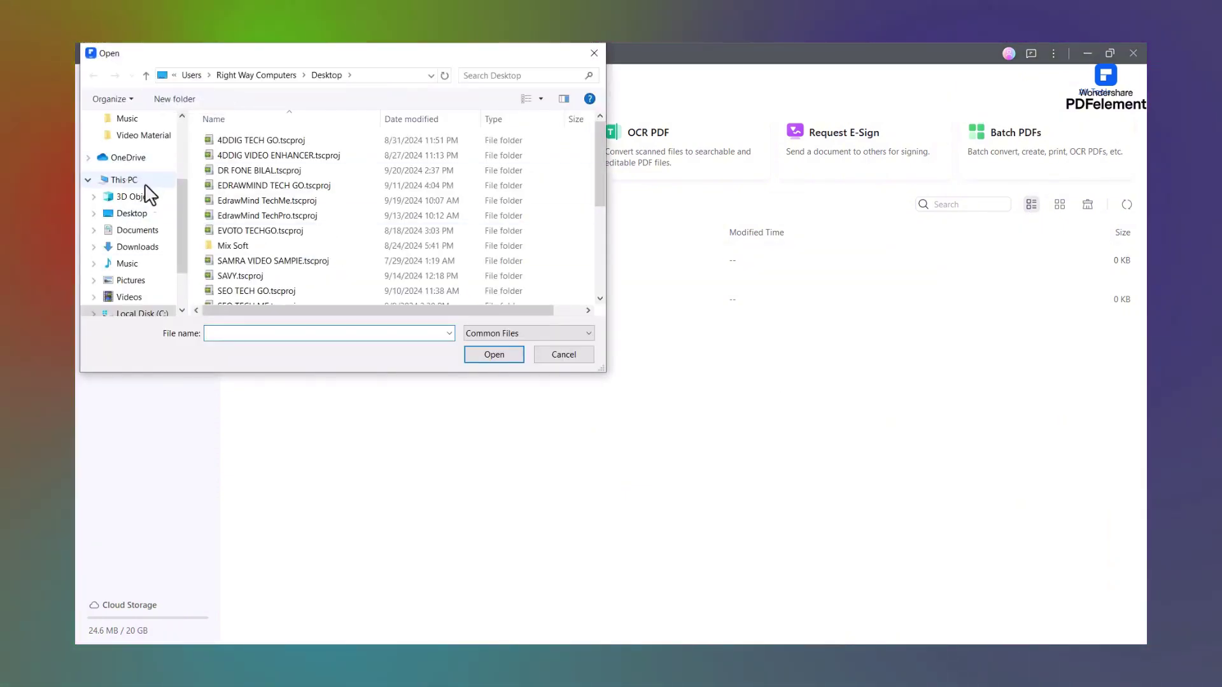
click(133, 213)
double_click(298, 289)
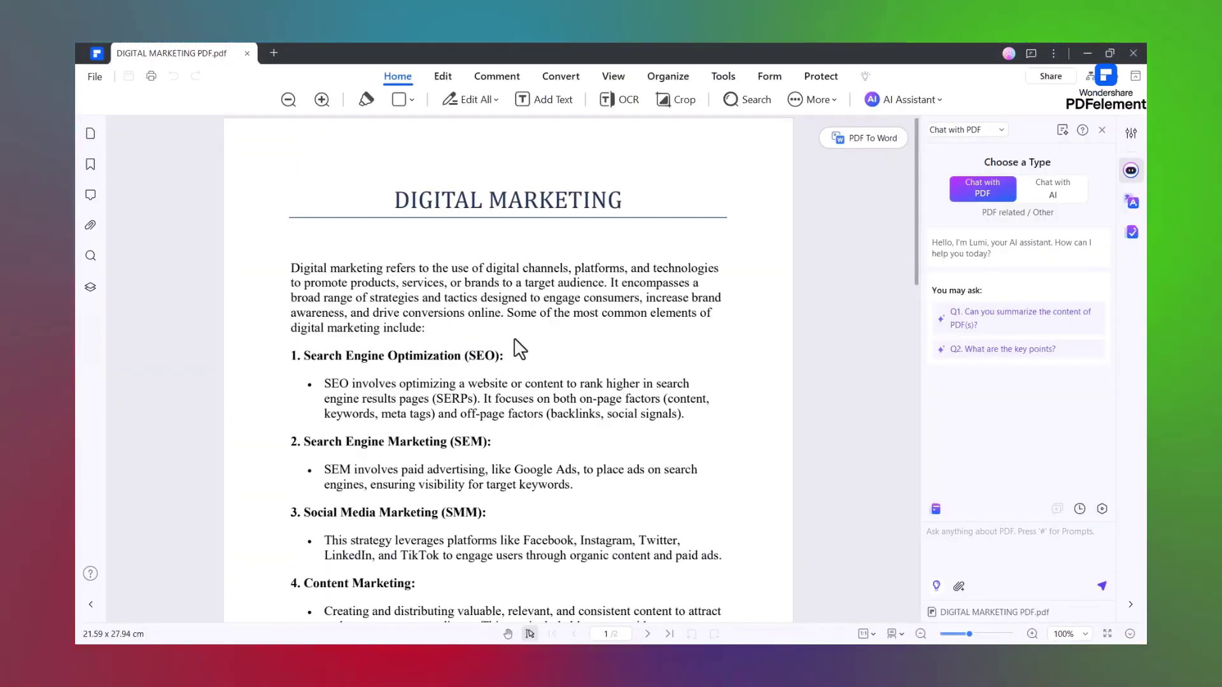
- In Edit mode, delete 'Optimization' from the first heading and toggle bold on the SEO phrase
click(441, 77)
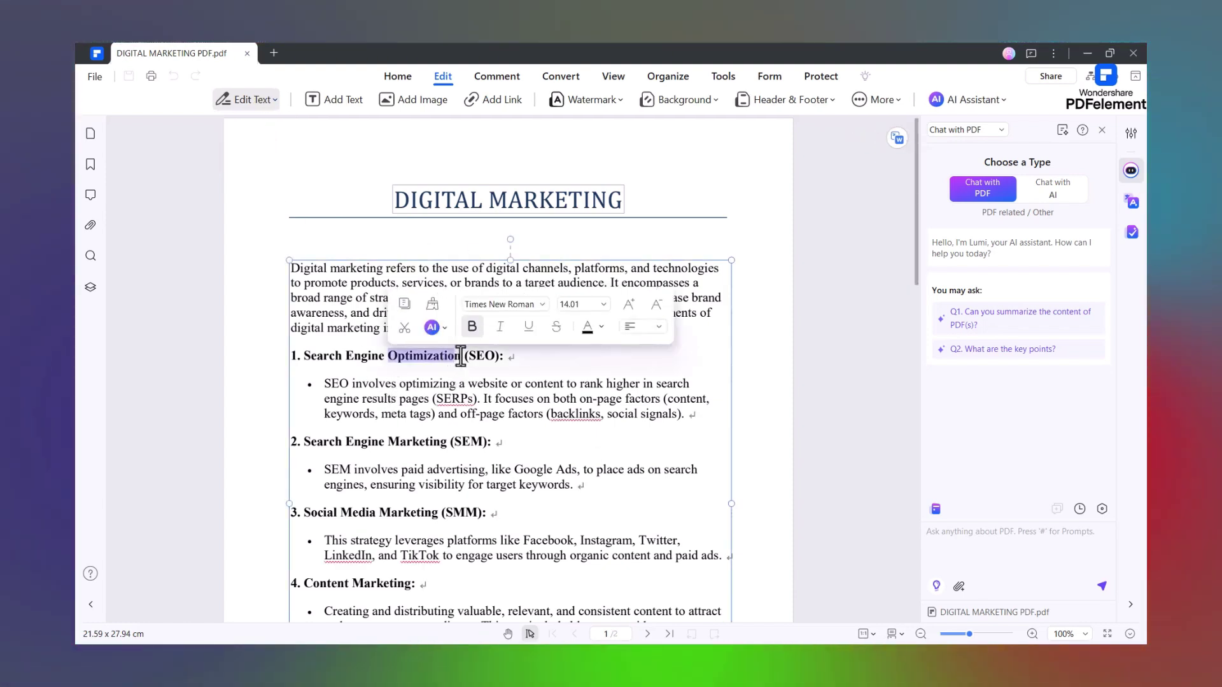
key(BackSpace)
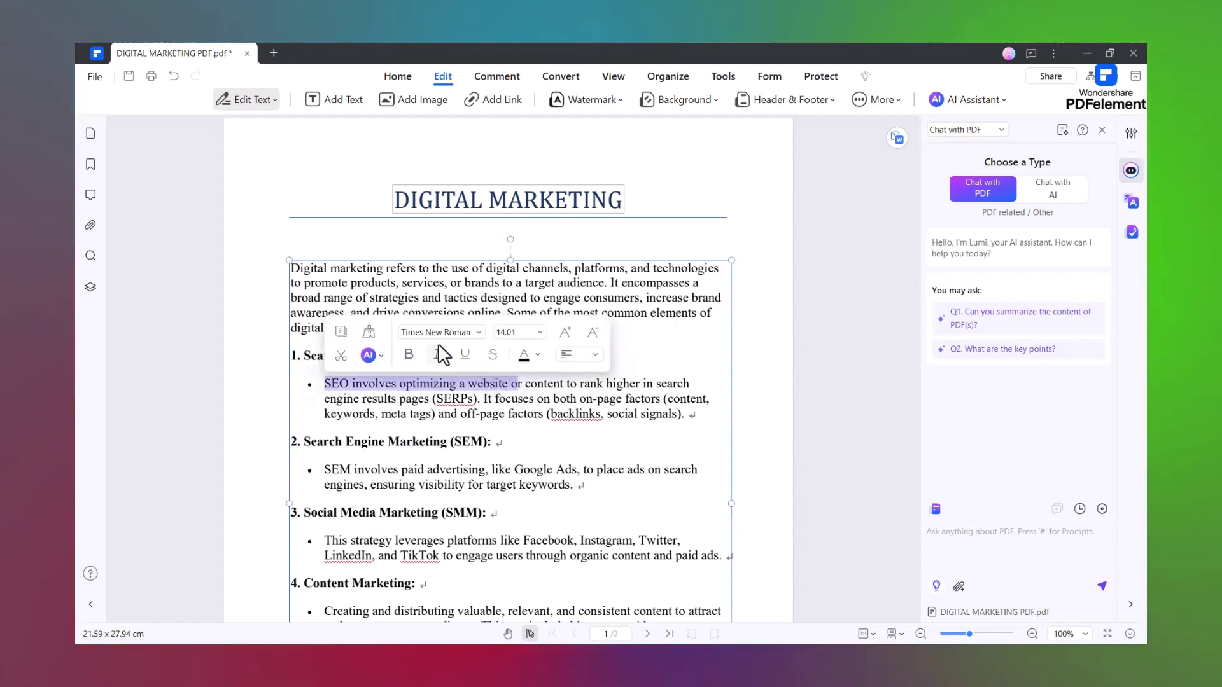
click(409, 355)
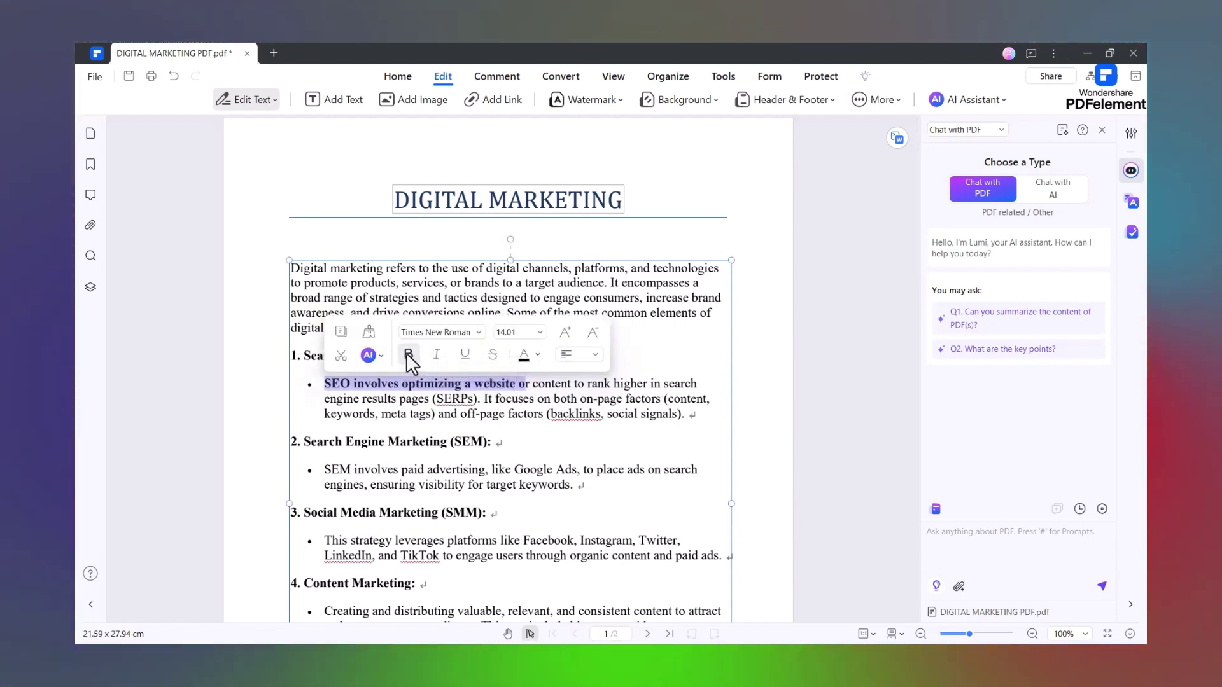
click(484, 388)
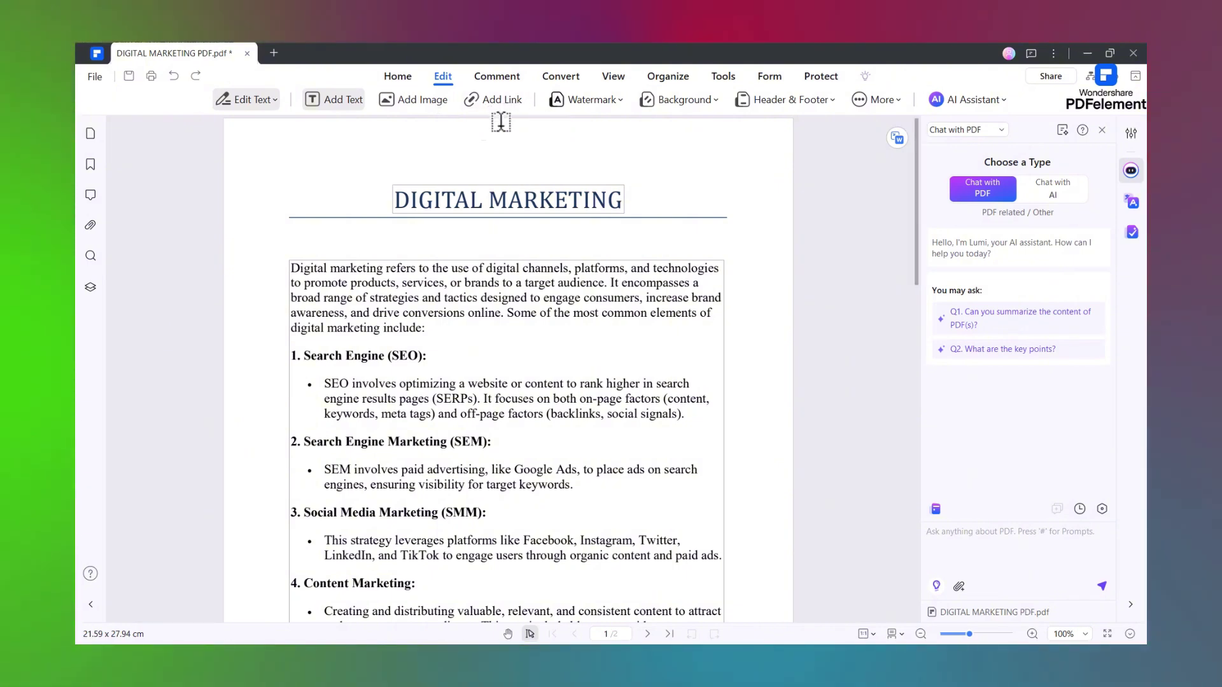
click(582, 104)
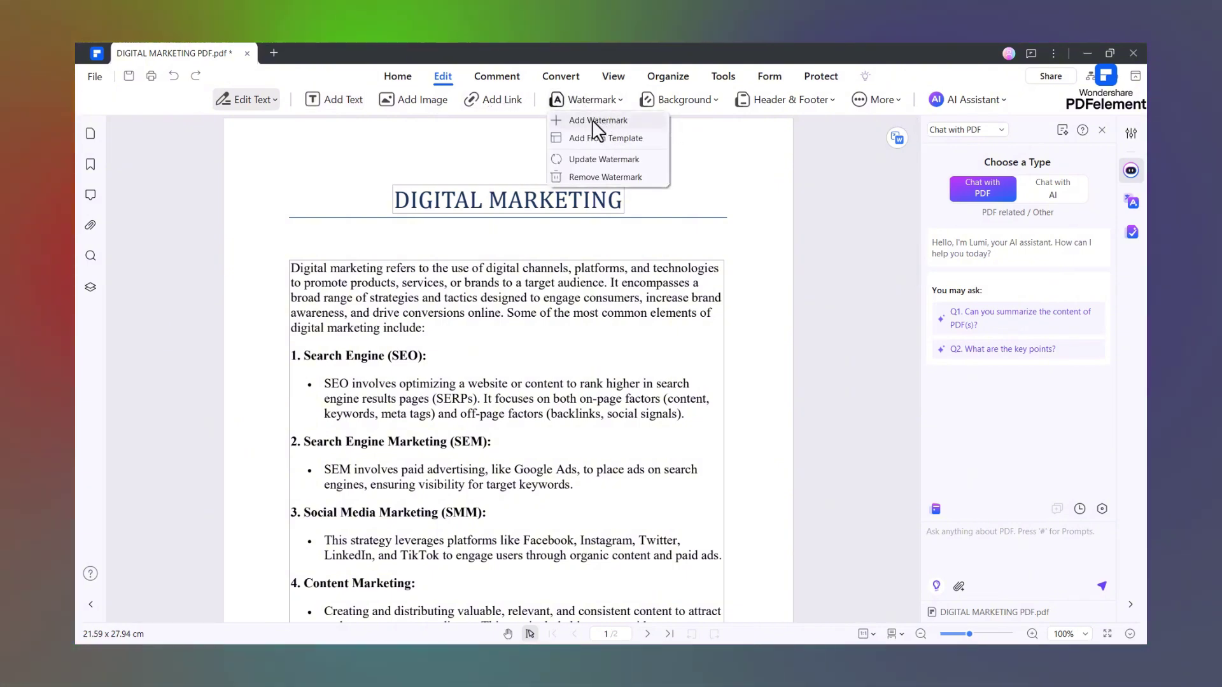
click(592, 119)
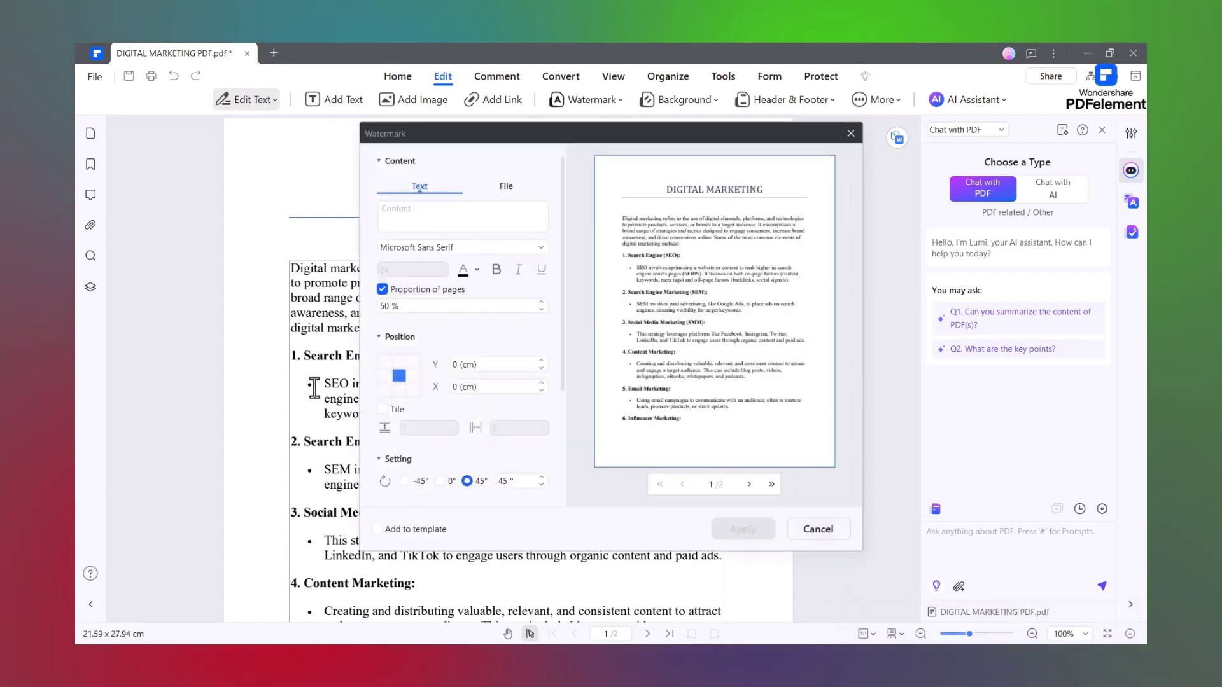
click(428, 218)
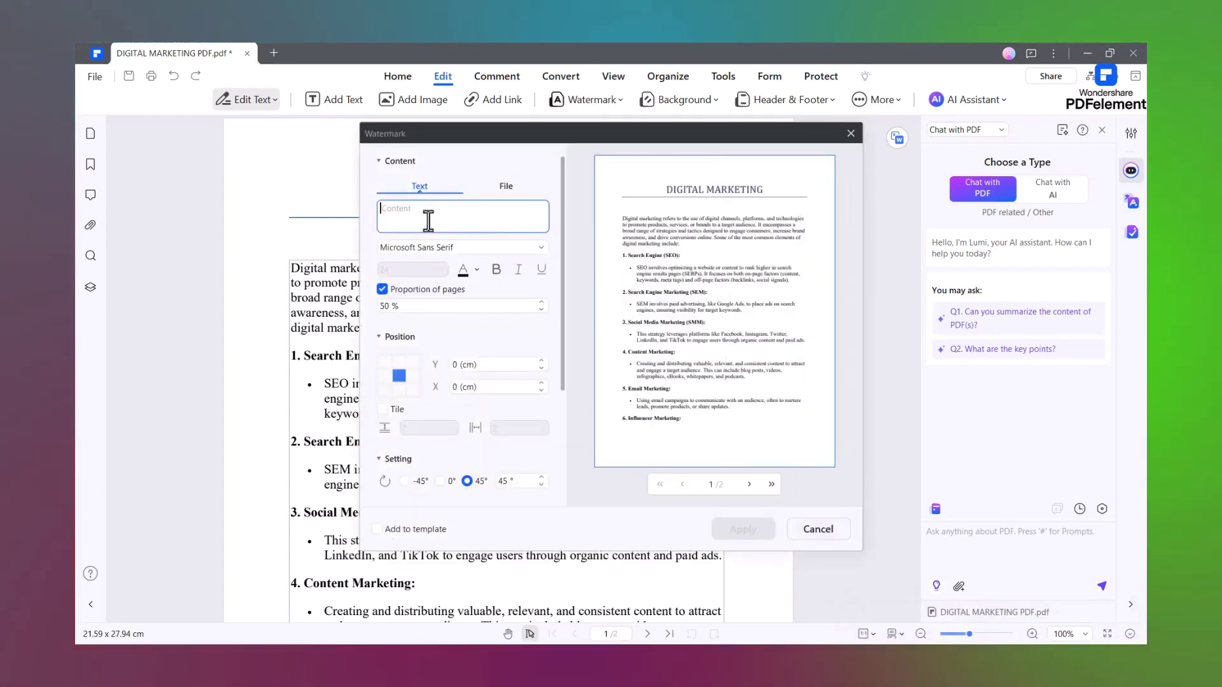
text(PDF E)
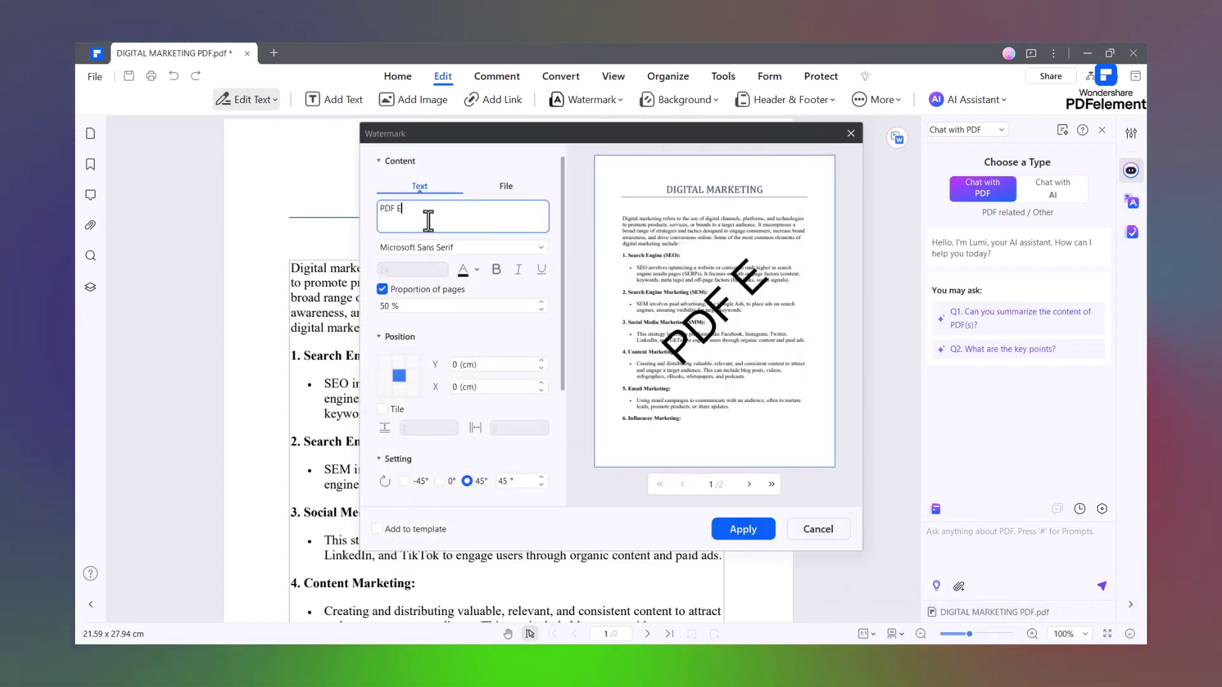
text(LEMENT)
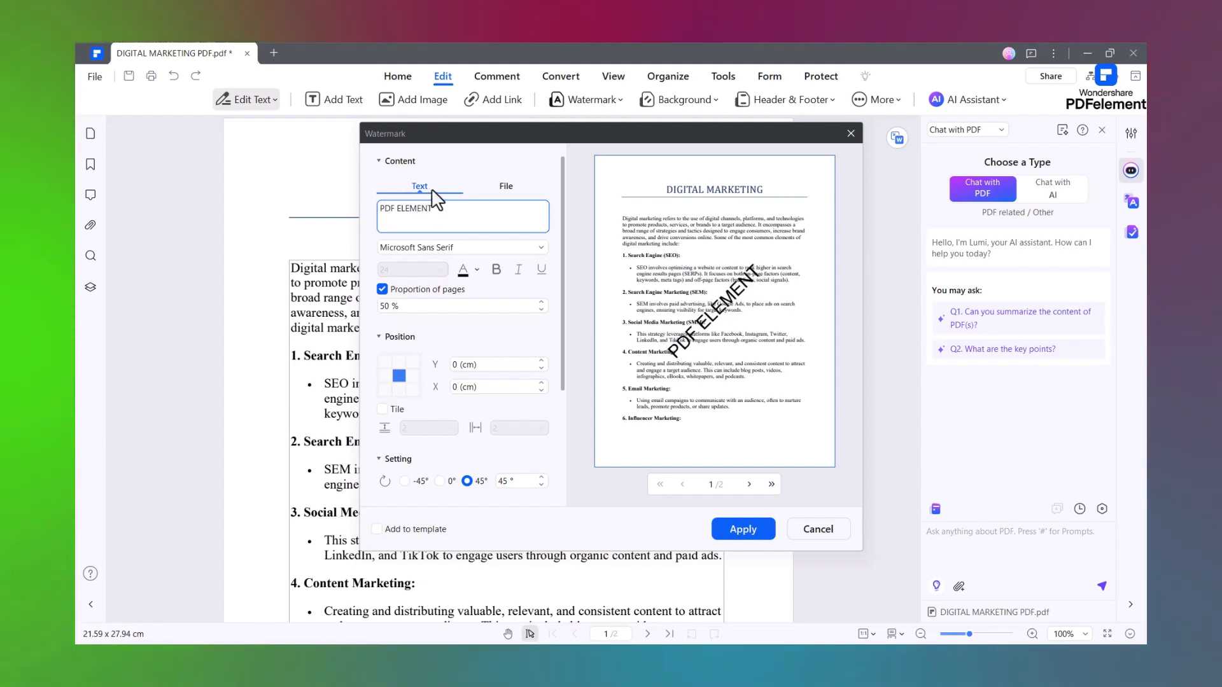
click(542, 248)
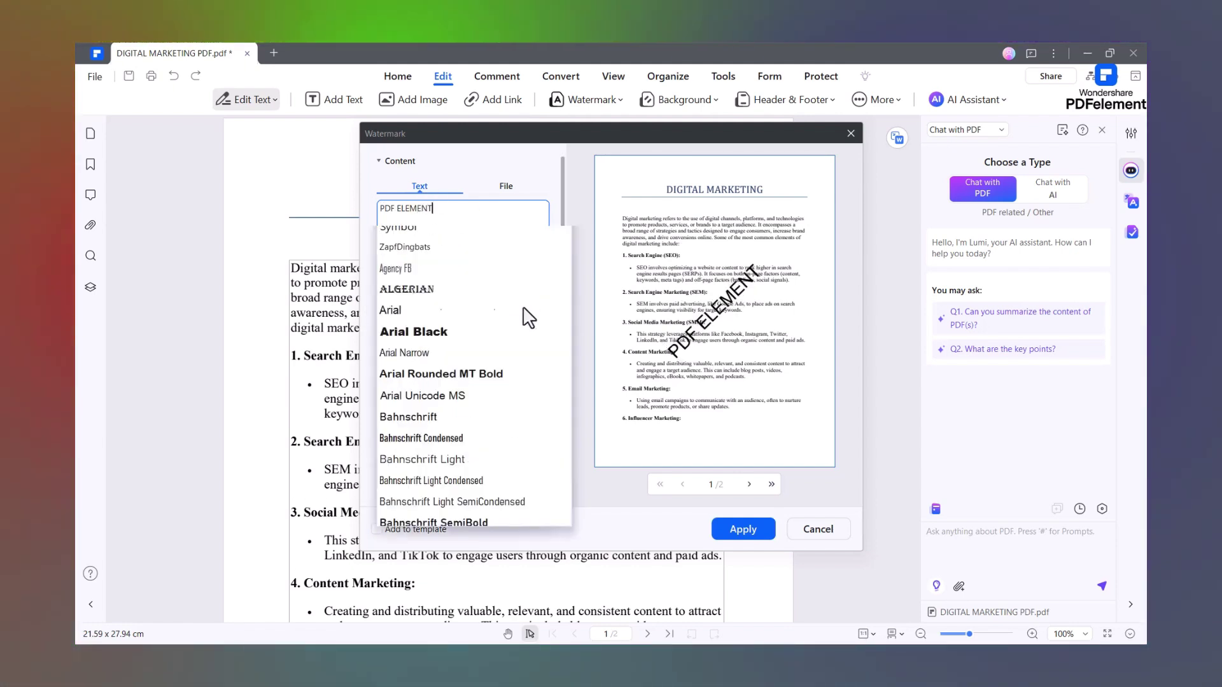
click(559, 210)
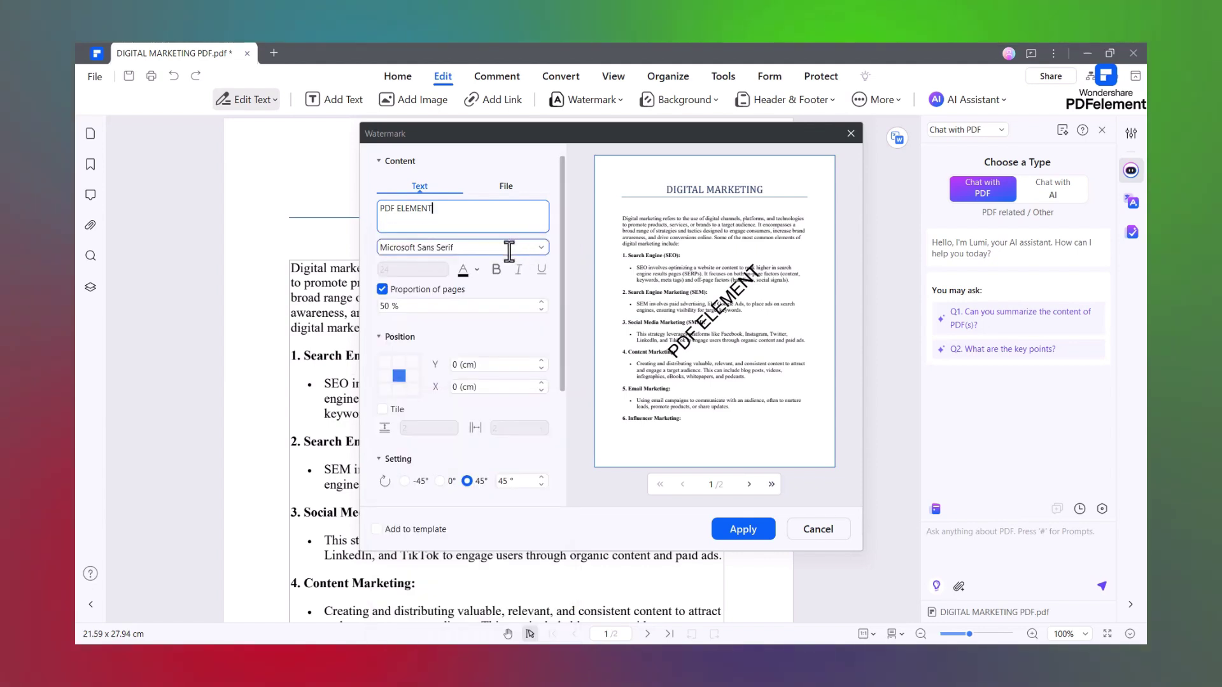
double_click(383, 307)
text(60)
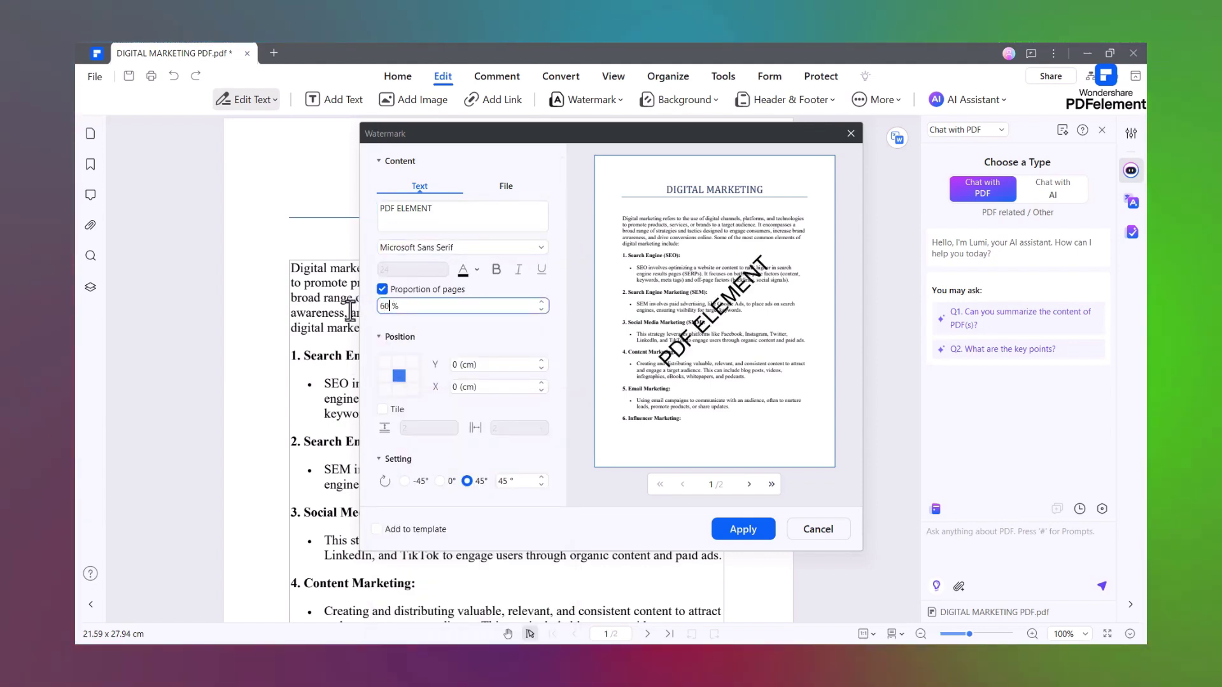
click(483, 339)
scroll(482, 335, down, 1)
drag(482, 355, 432, 374)
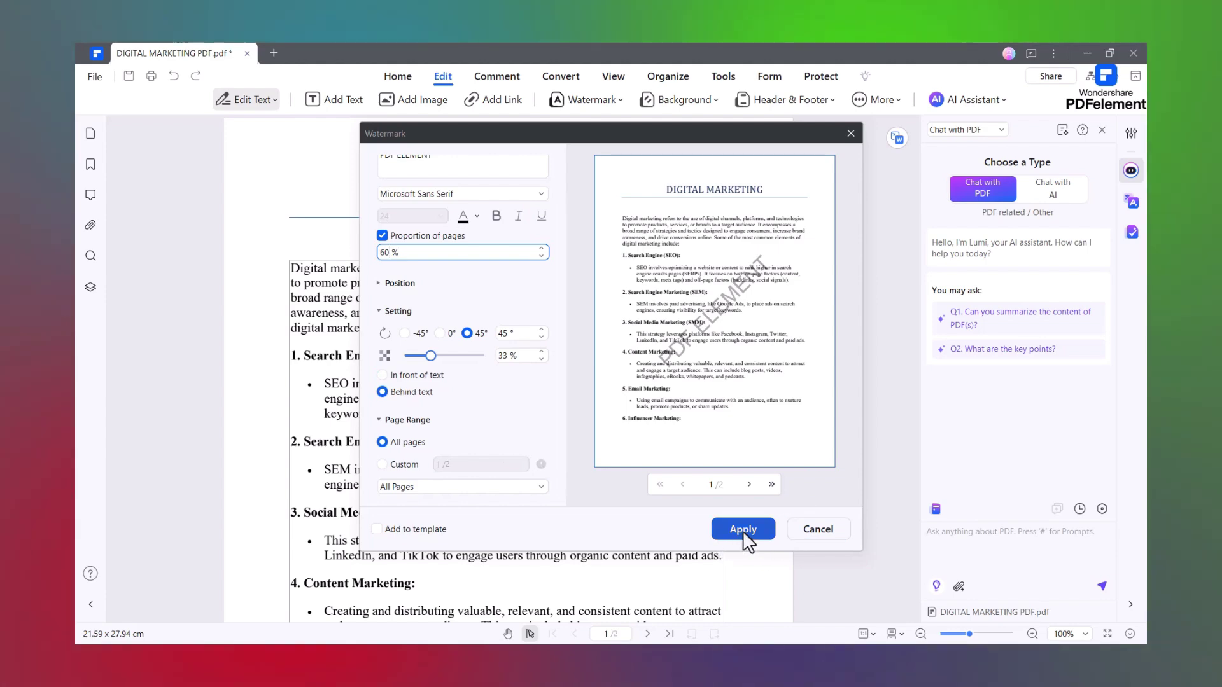
click(725, 531)
scroll(567, 405, down, 3)
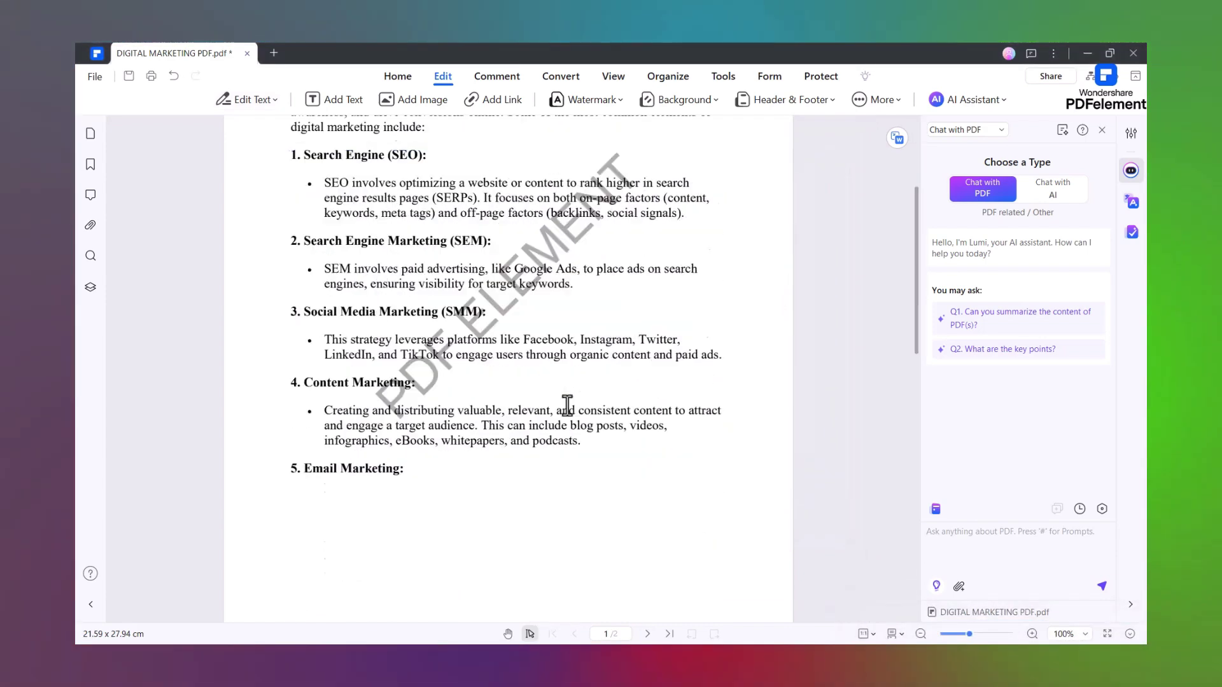
scroll(567, 405, down, 10)
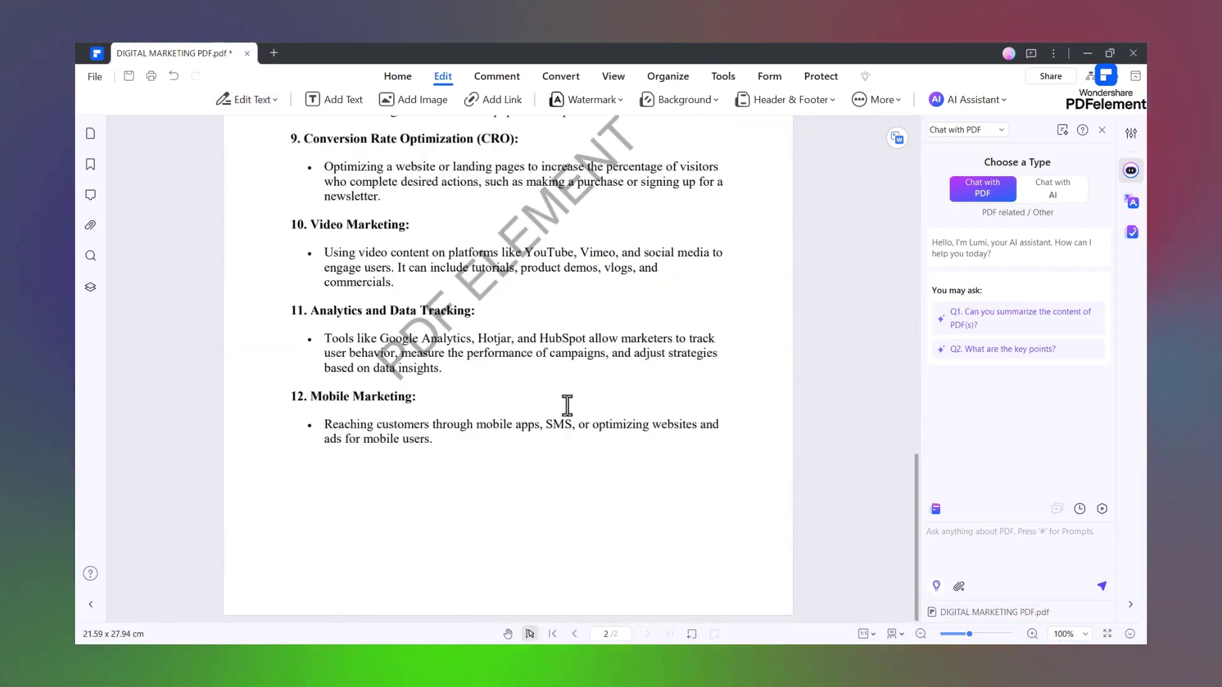
scroll(566, 404, up, 10)
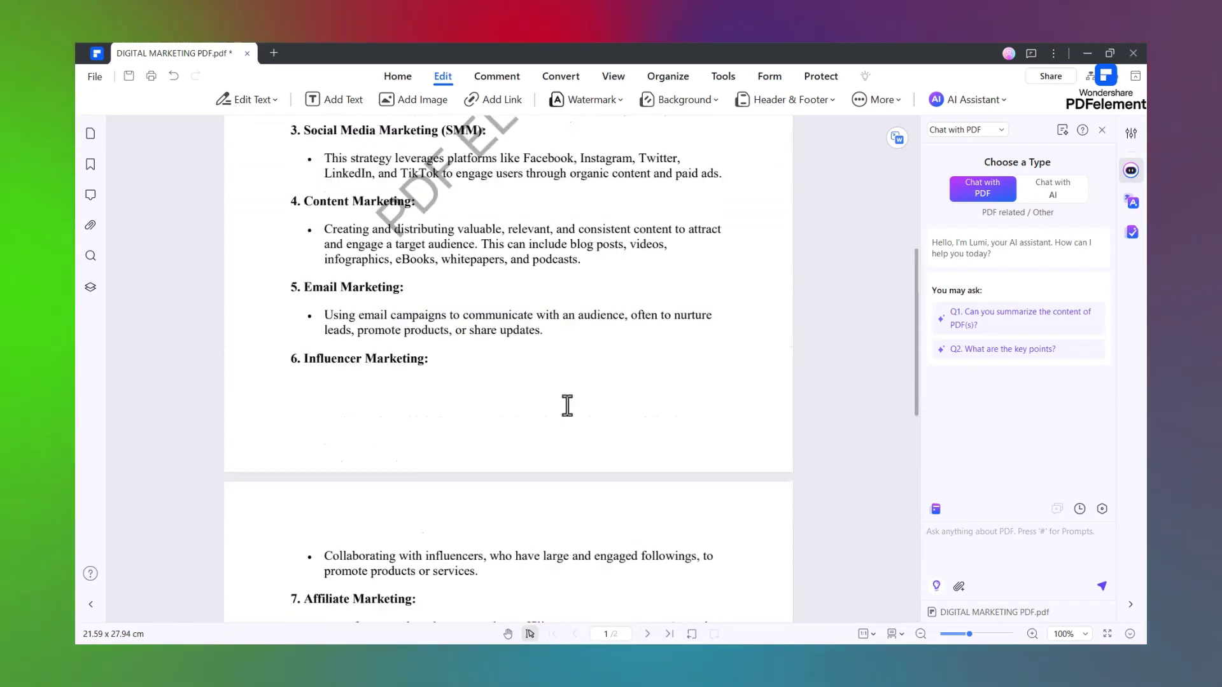
scroll(566, 404, up, 6)
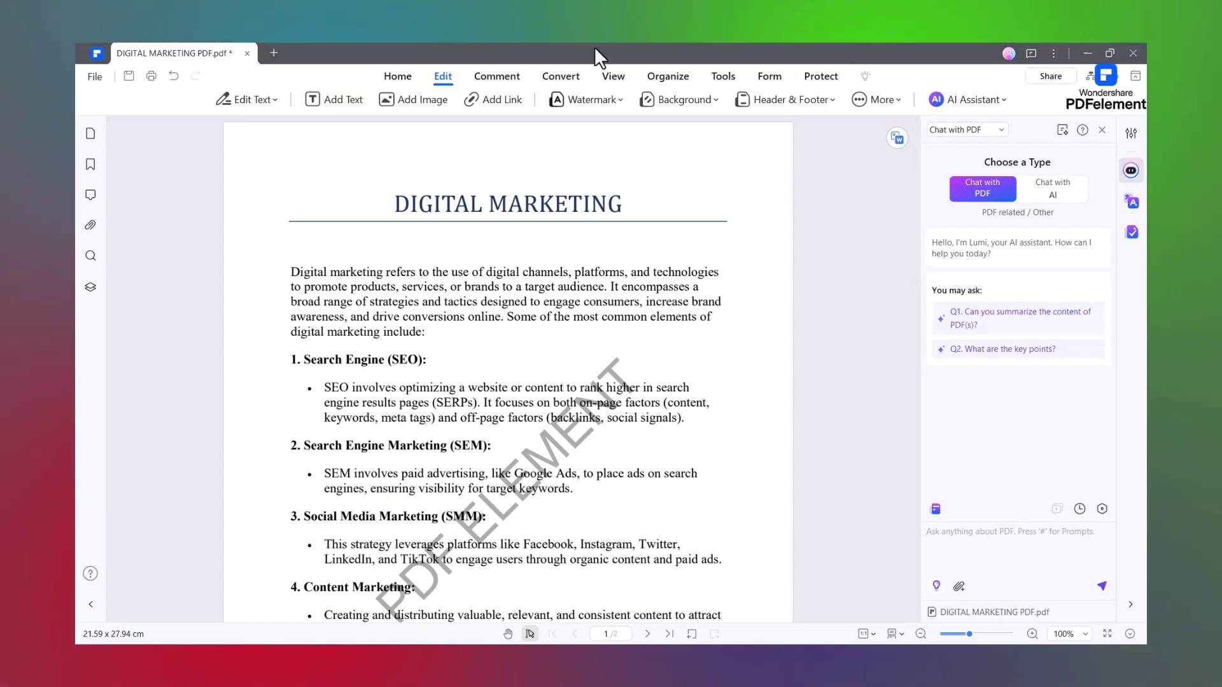
- Highlight the opening digital-channels sentence and switch to underlining the SEO text
click(496, 77)
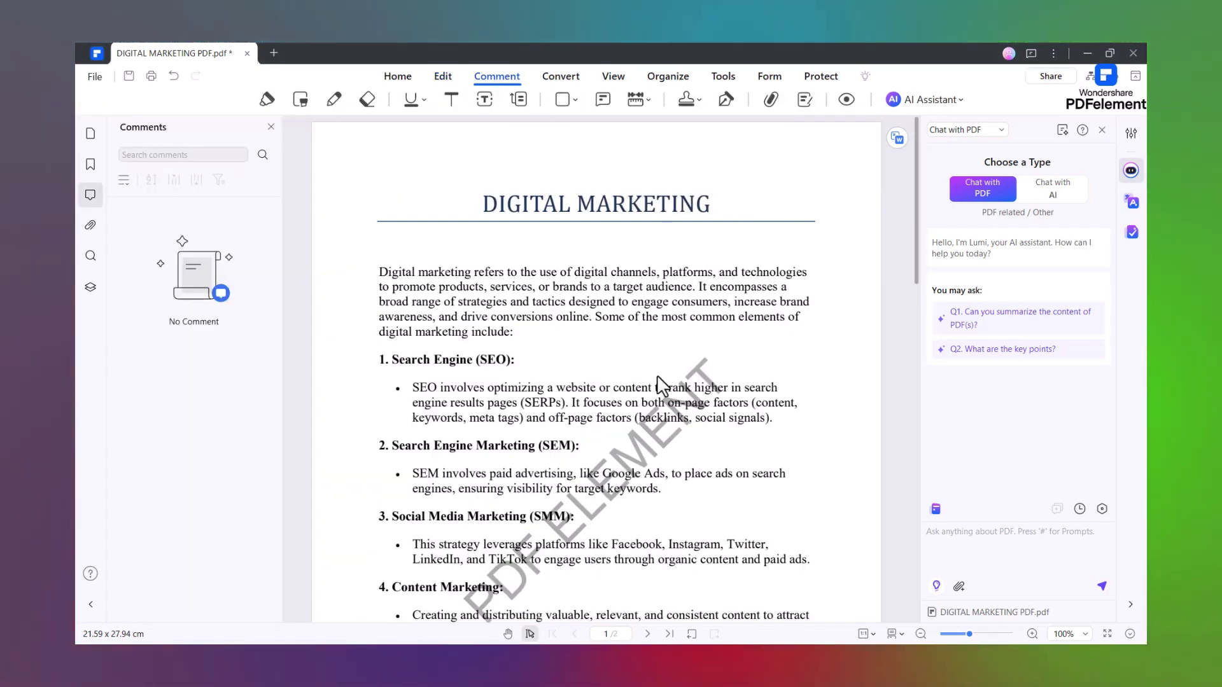
click(267, 99)
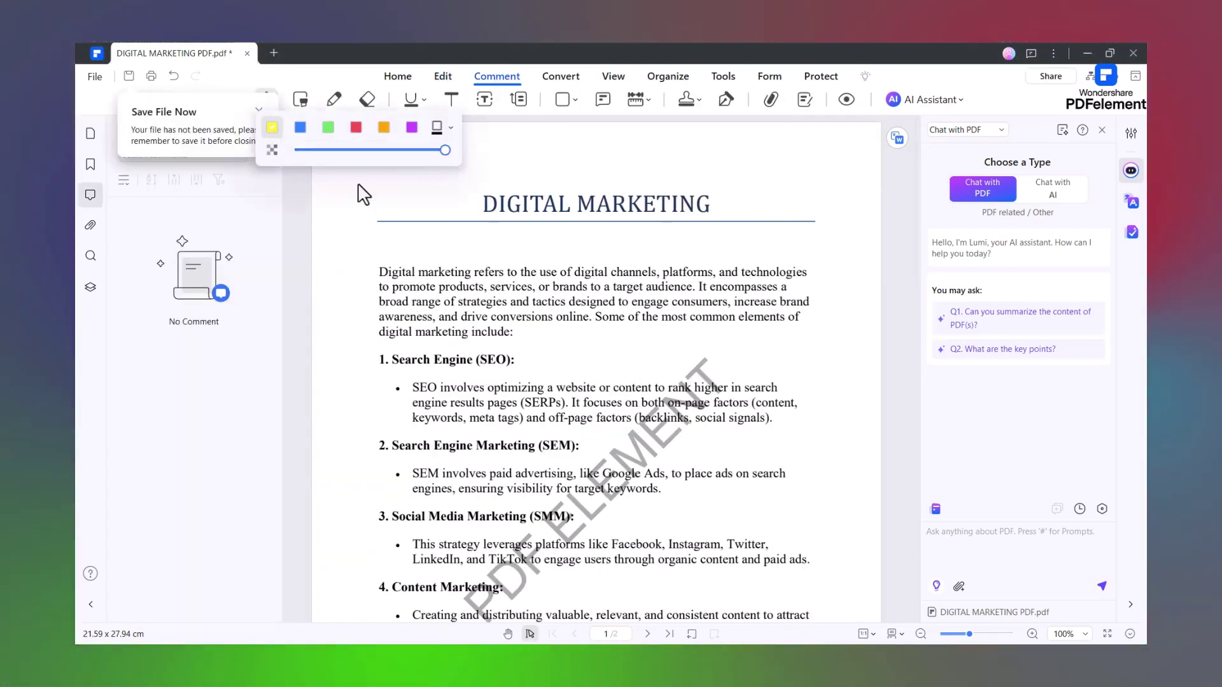
drag(382, 273, 660, 274)
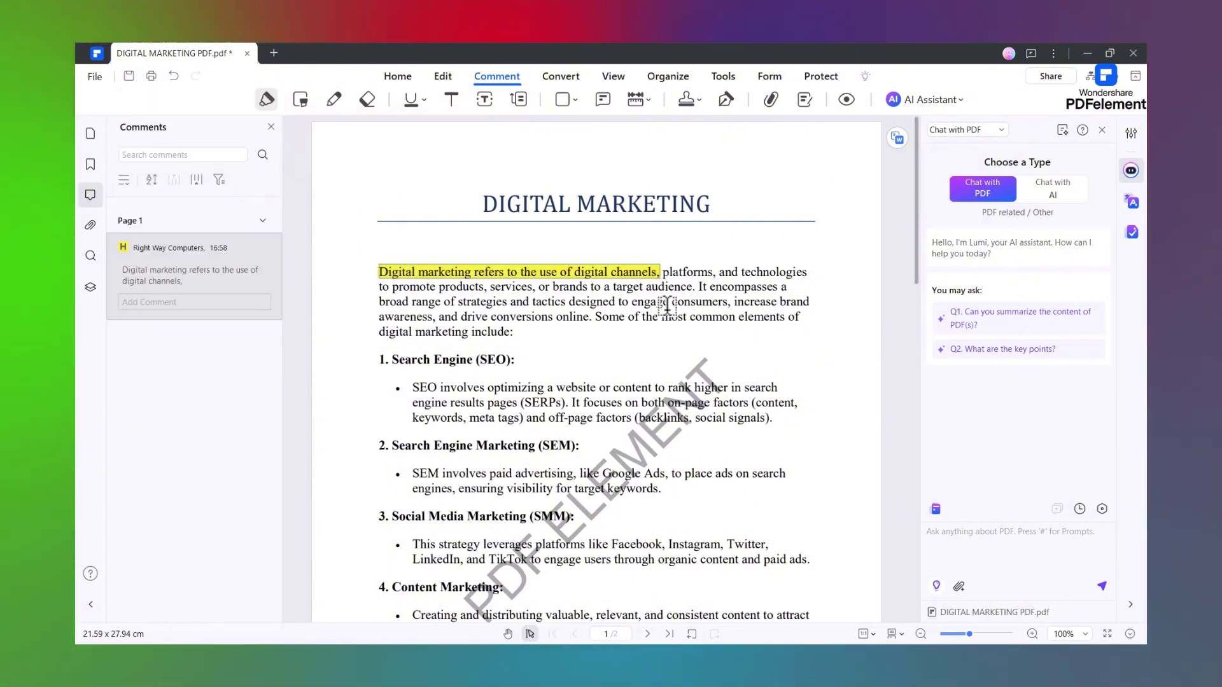
click(409, 105)
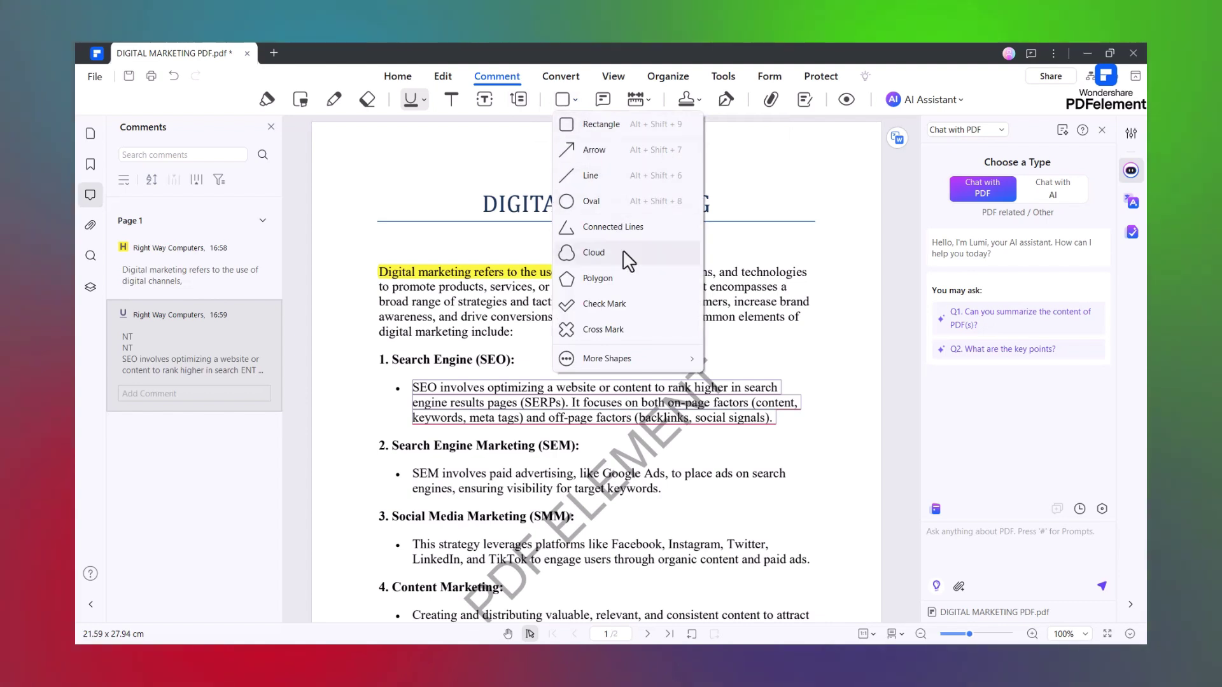
click(601, 105)
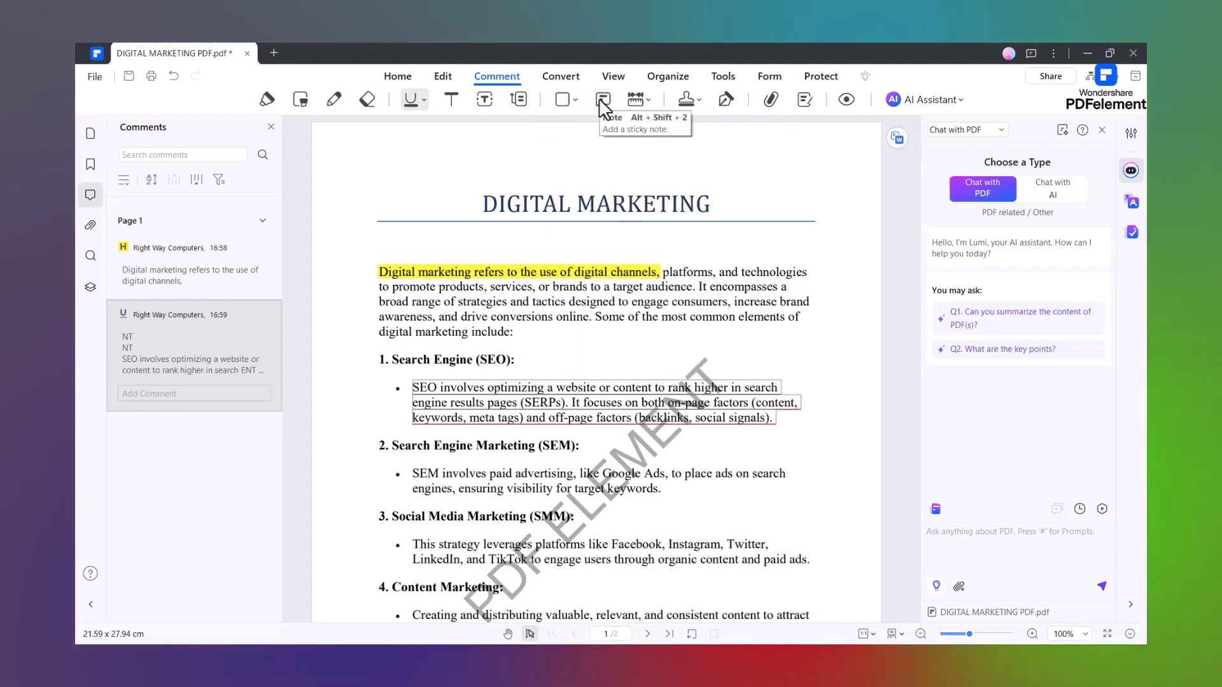
- Place a Standard Business APPROVED stamp beside the title and shrink it
click(687, 100)
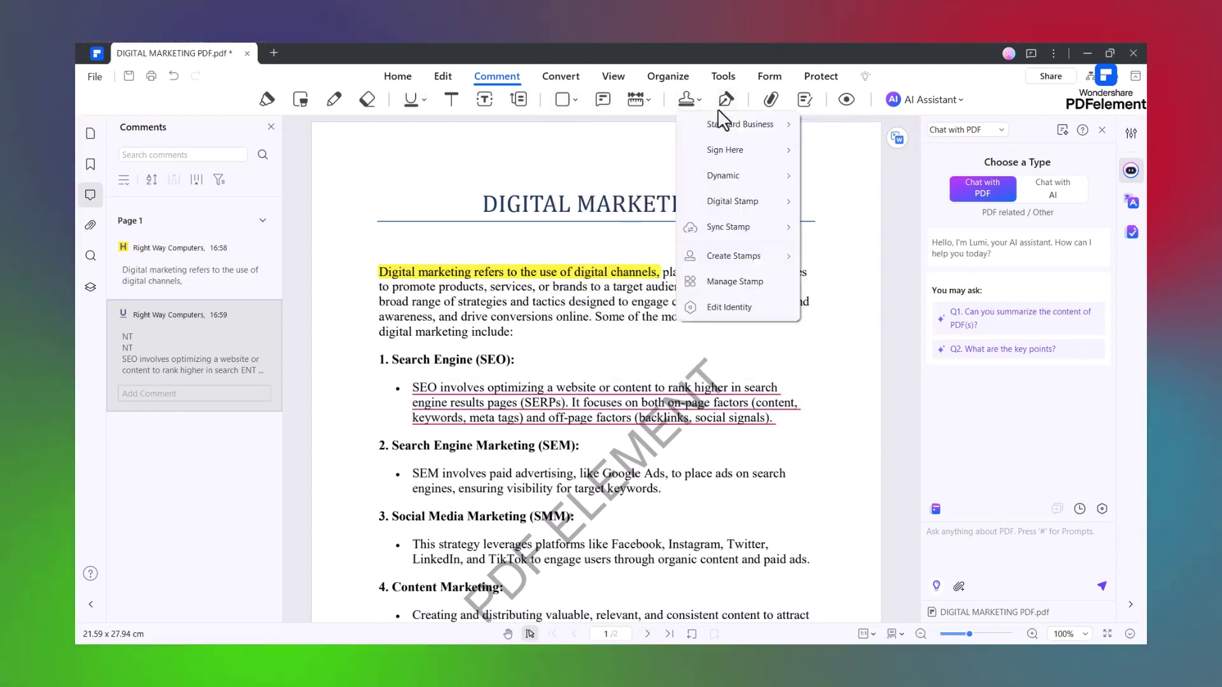
mouse_move(739, 146)
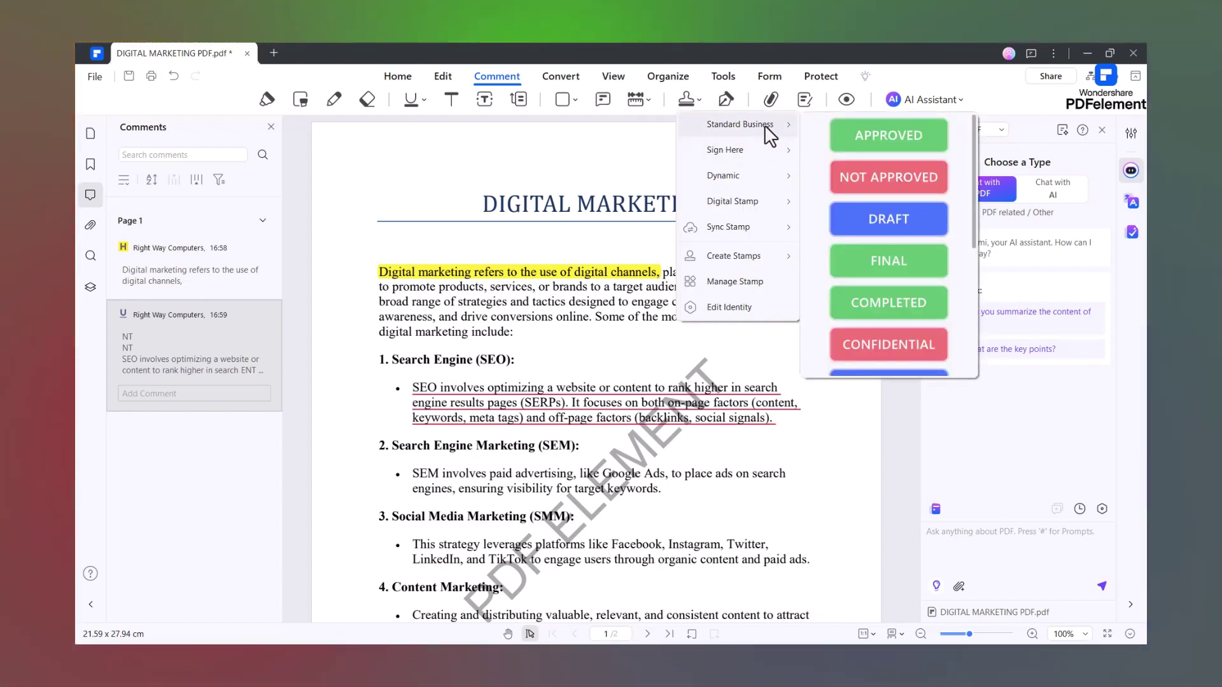
scroll(894, 166, down, 5)
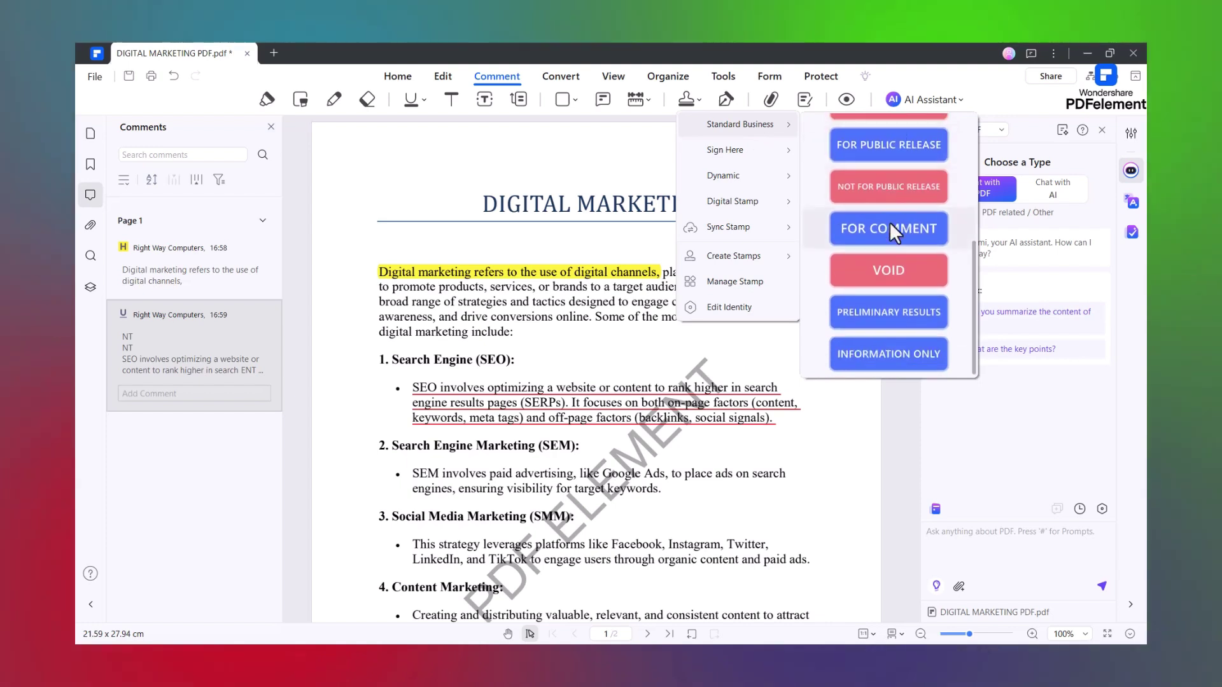
scroll(893, 312, up, 3)
scroll(892, 304, up, 2)
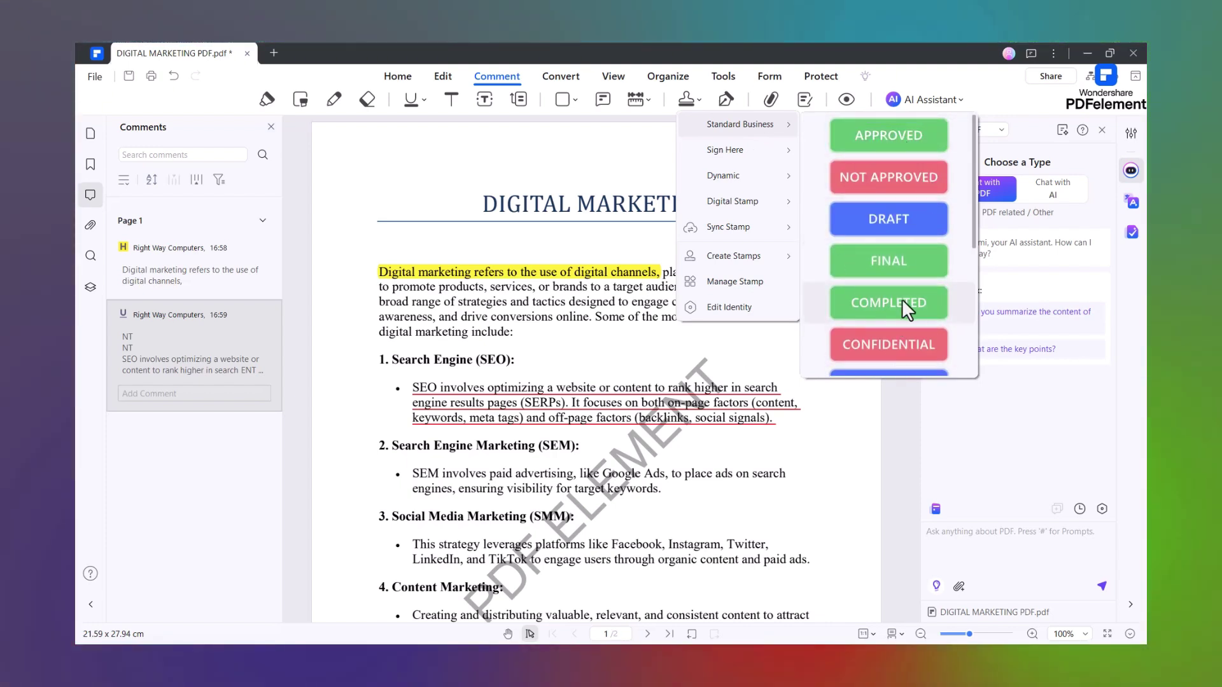
click(876, 144)
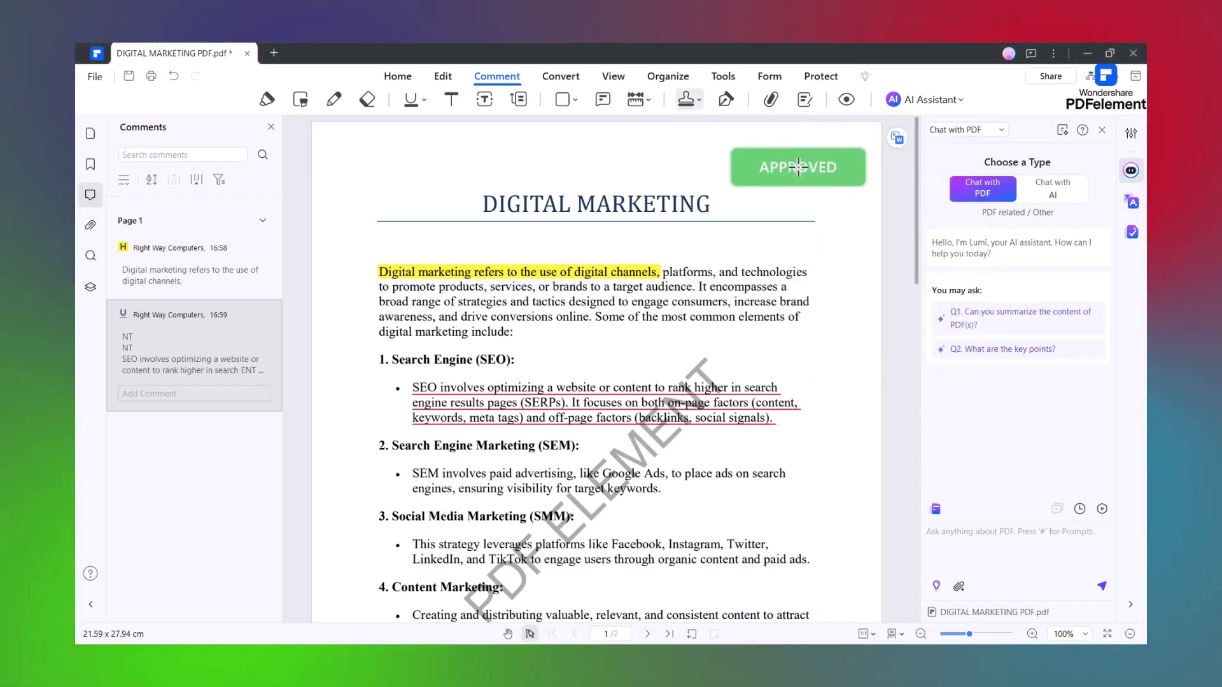
click(801, 185)
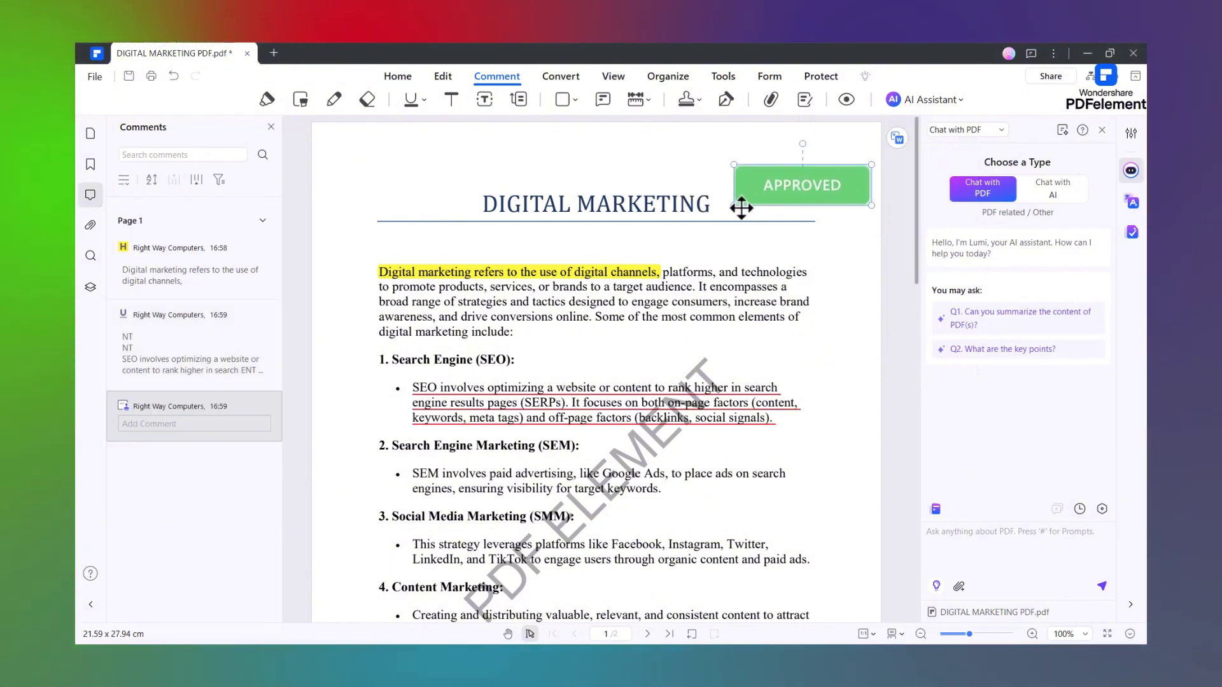
drag(741, 207, 764, 193)
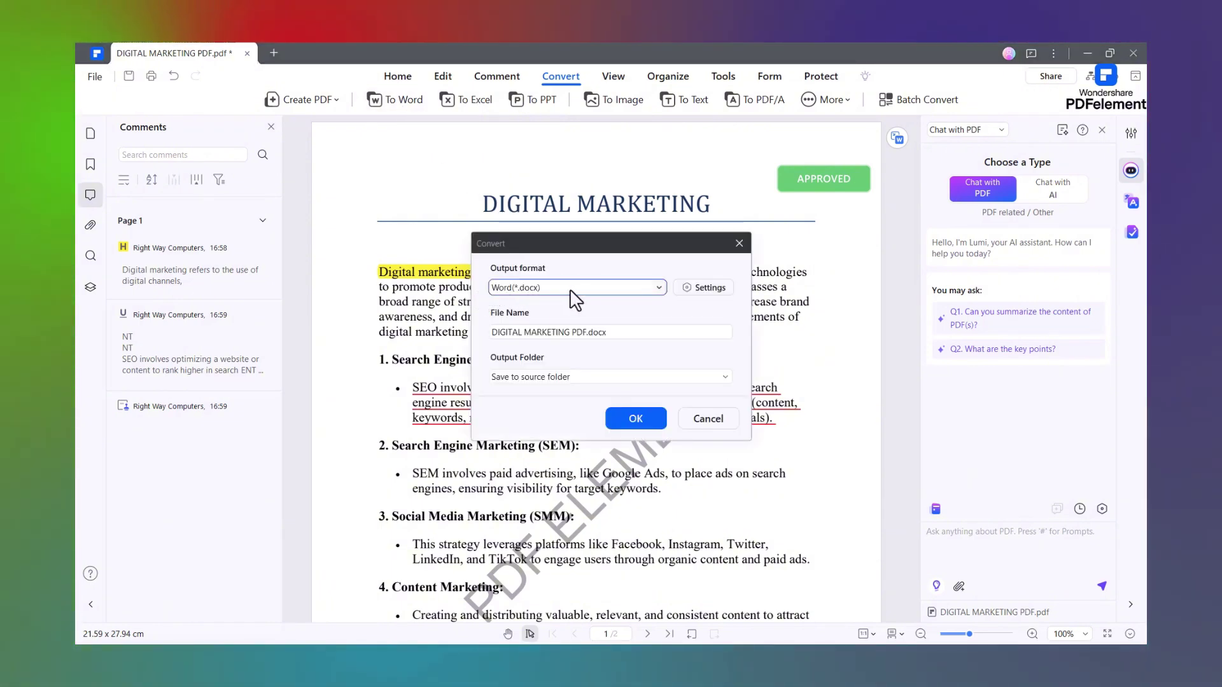
- Keep Word (*.docx) output and the source-folder destination, then run the conversion
click(657, 288)
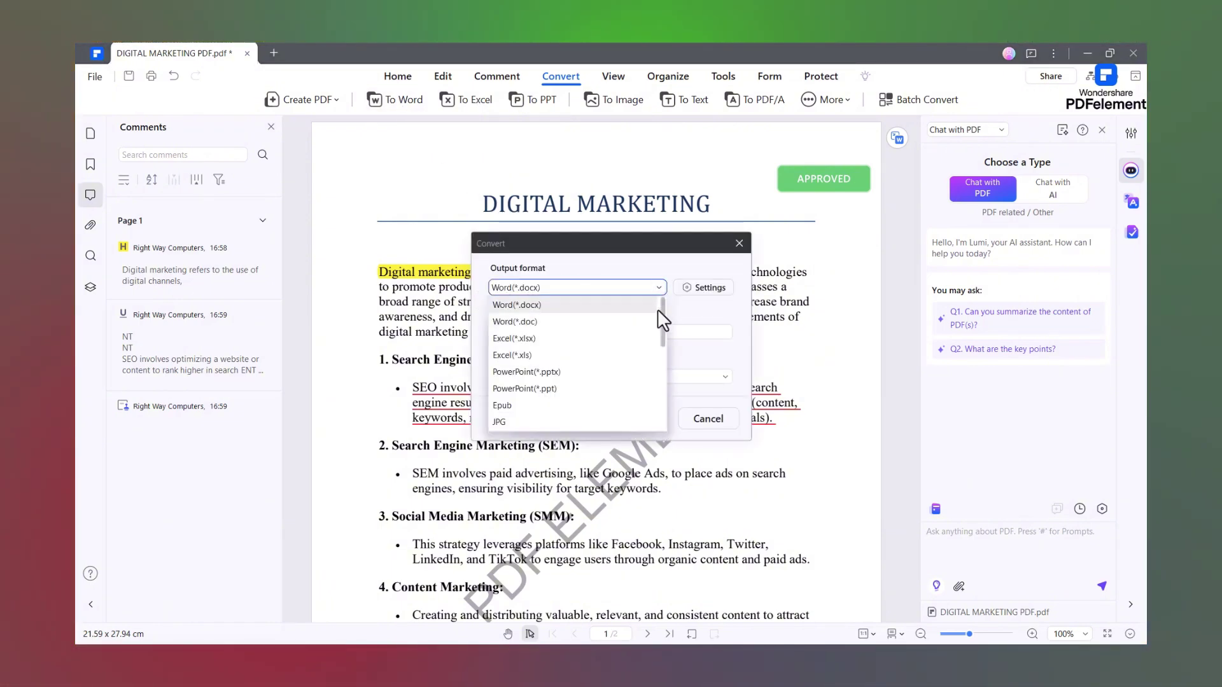
click(690, 323)
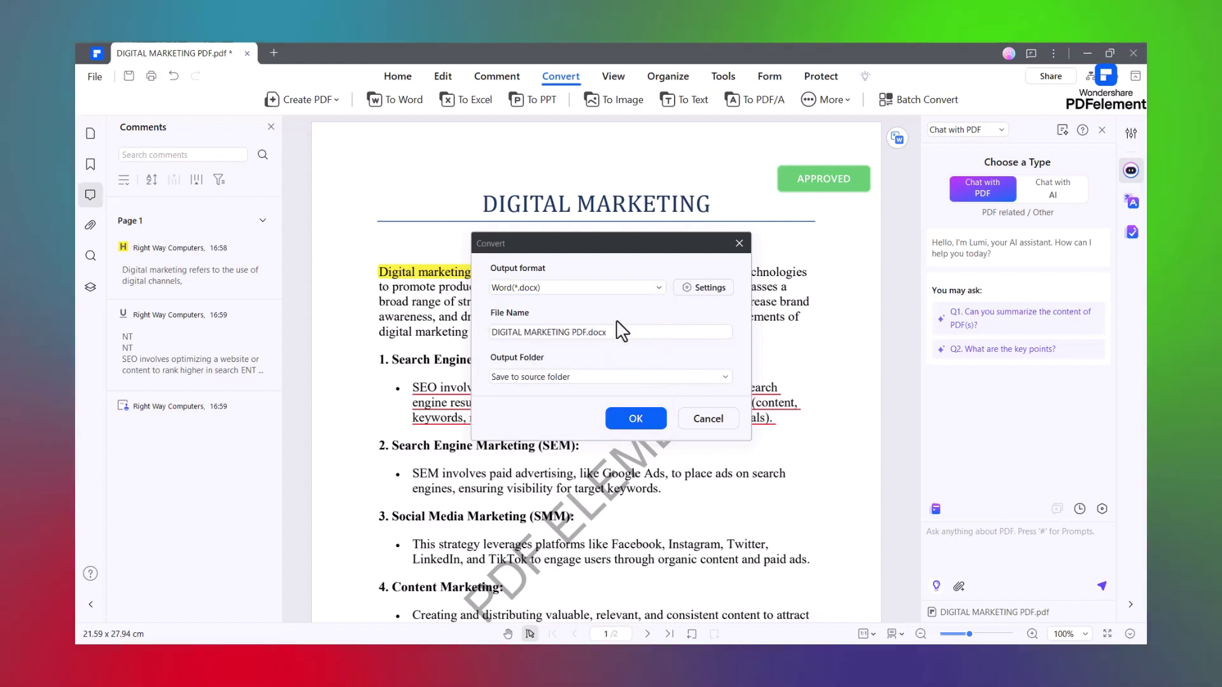
click(500, 377)
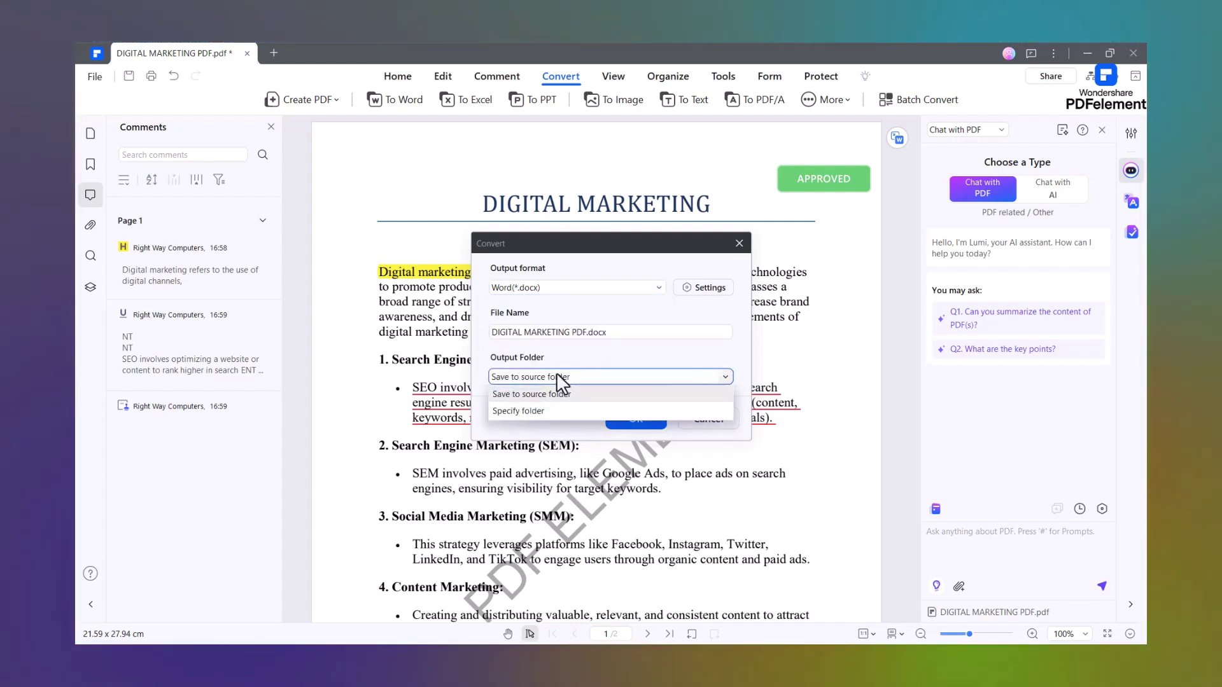
click(616, 368)
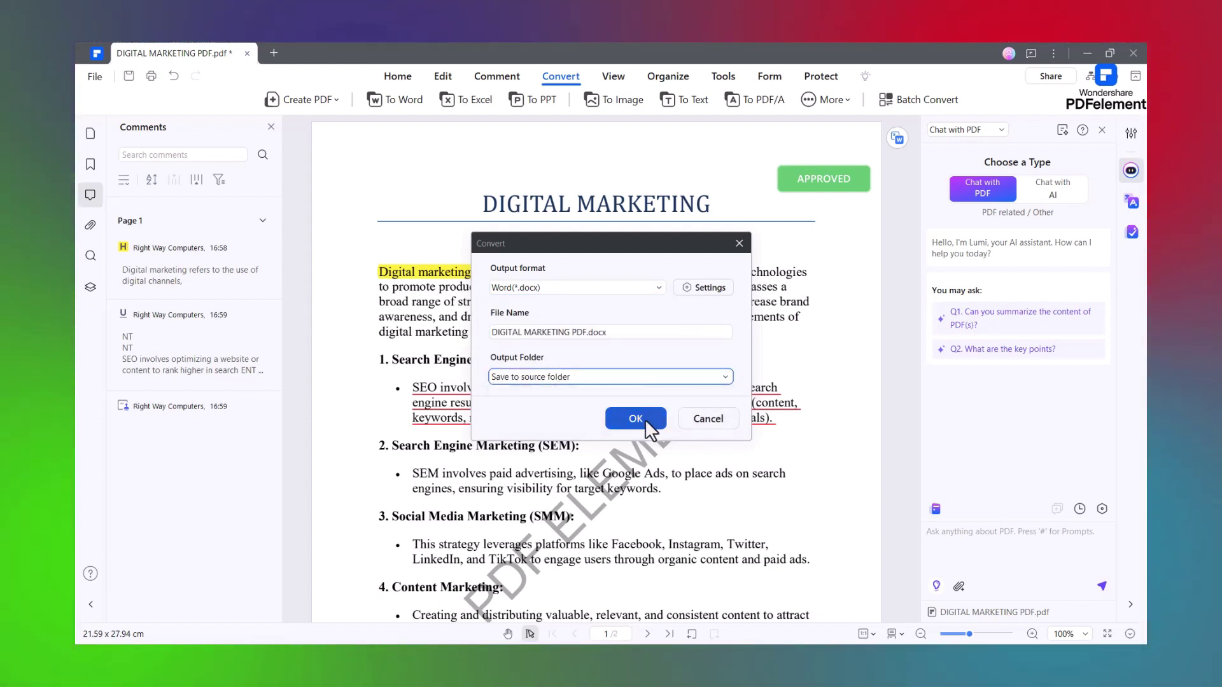
click(644, 419)
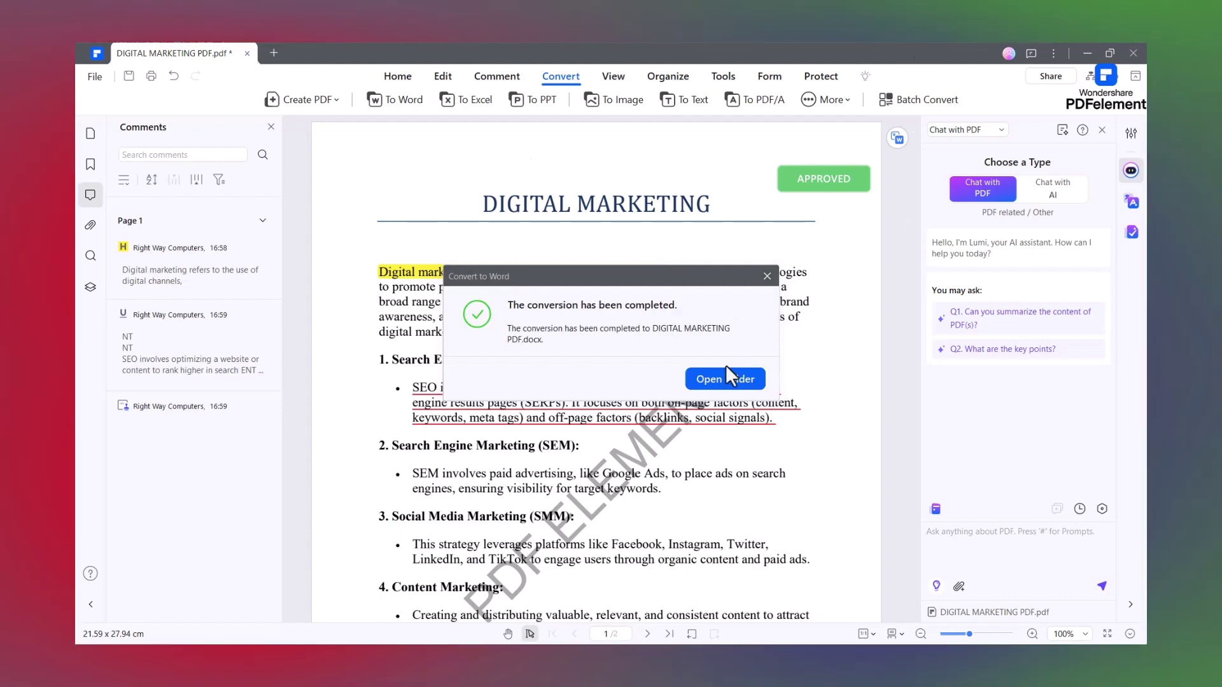
- Dismiss the conversion notice and try the Single Page and Two Page view layouts
click(767, 276)
click(613, 75)
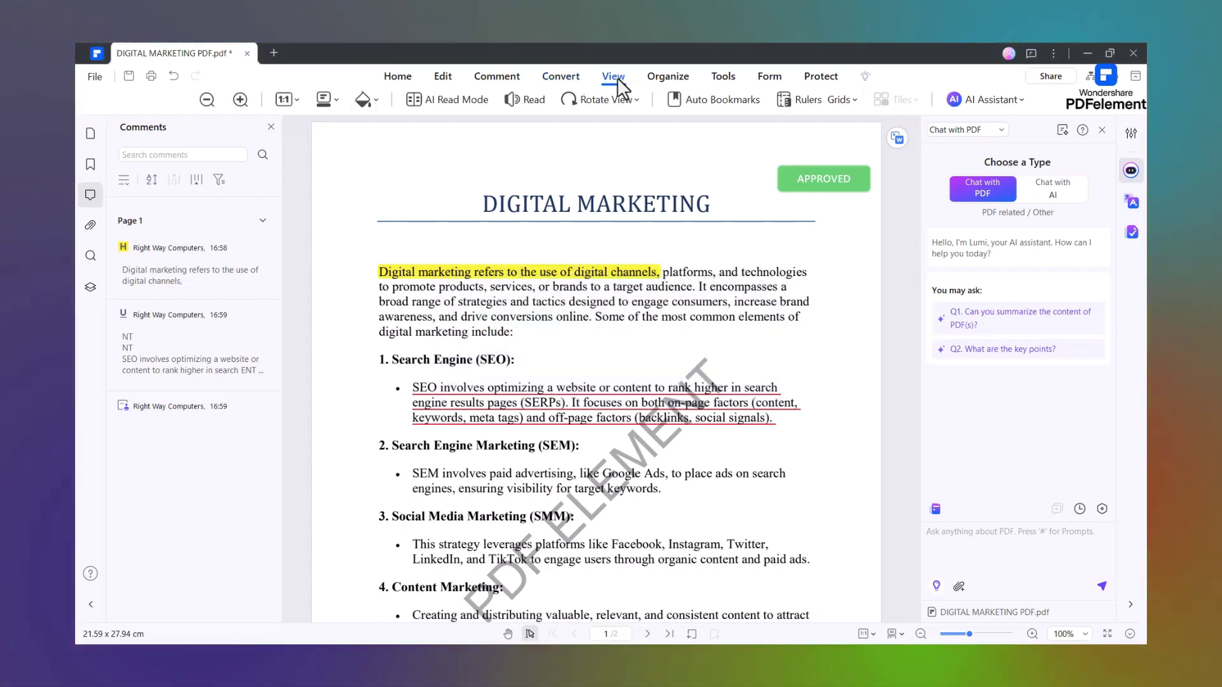
click(326, 100)
click(355, 121)
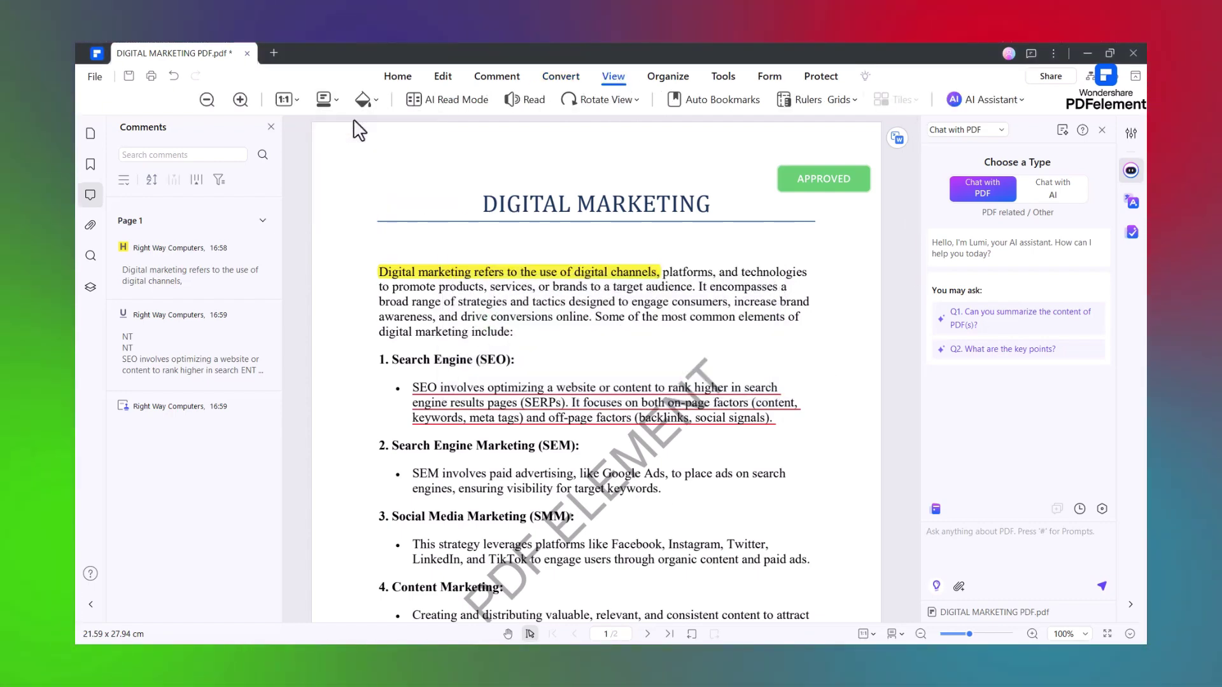
click(325, 98)
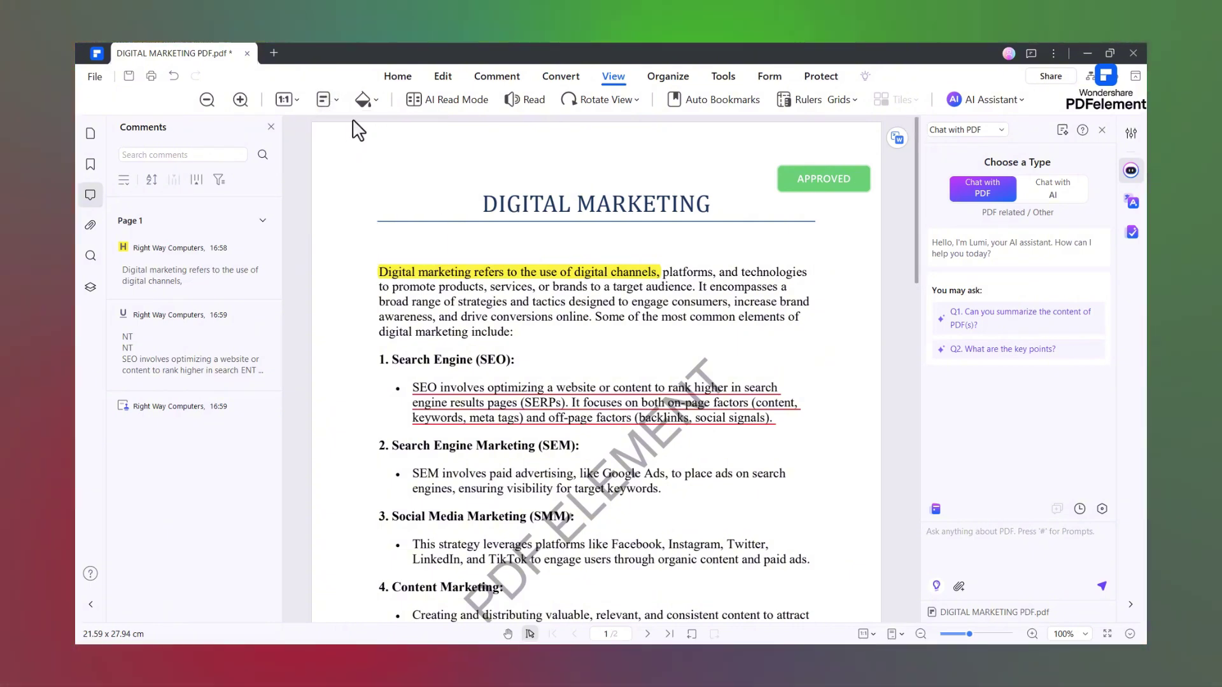
click(369, 161)
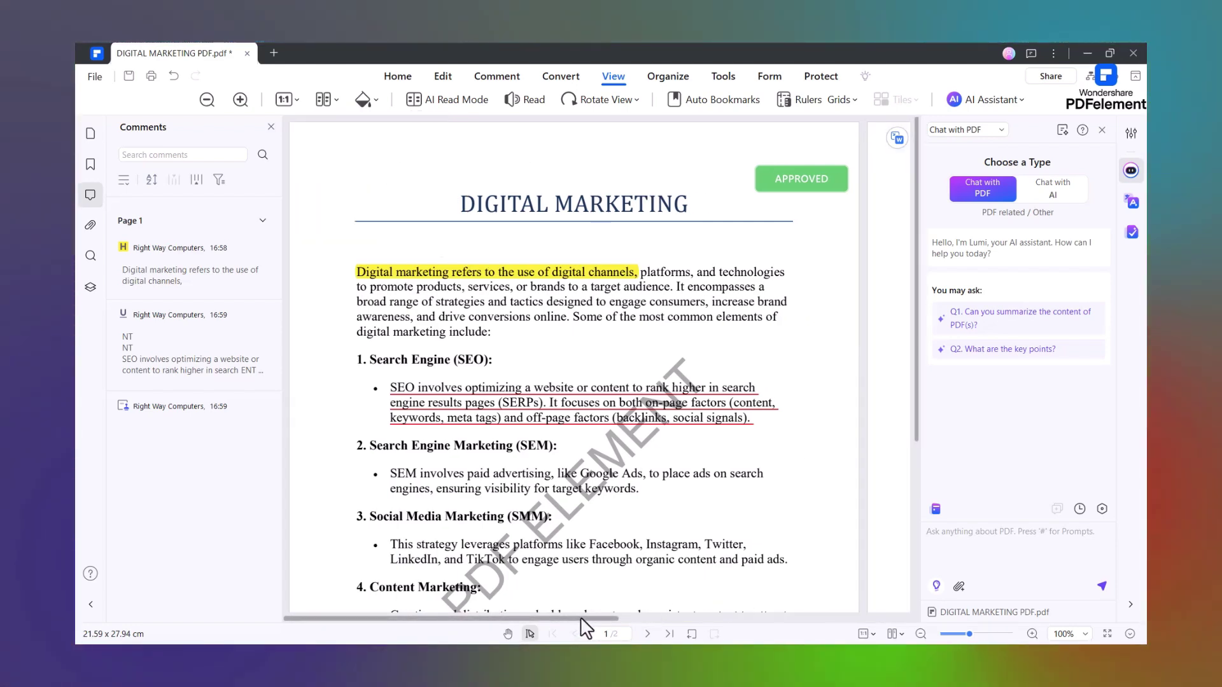
drag(576, 618, 806, 618)
- Return to Single Page View, scroll through both pages, then show the Organize thumbnails
click(326, 100)
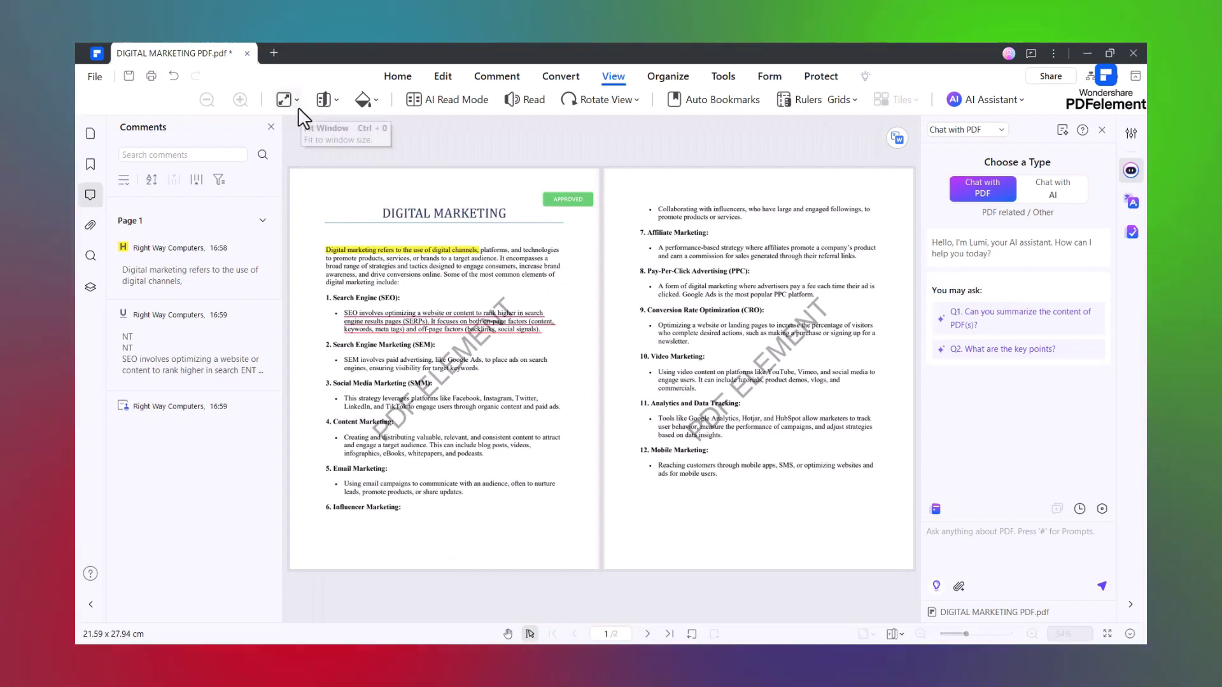
click(296, 99)
click(326, 99)
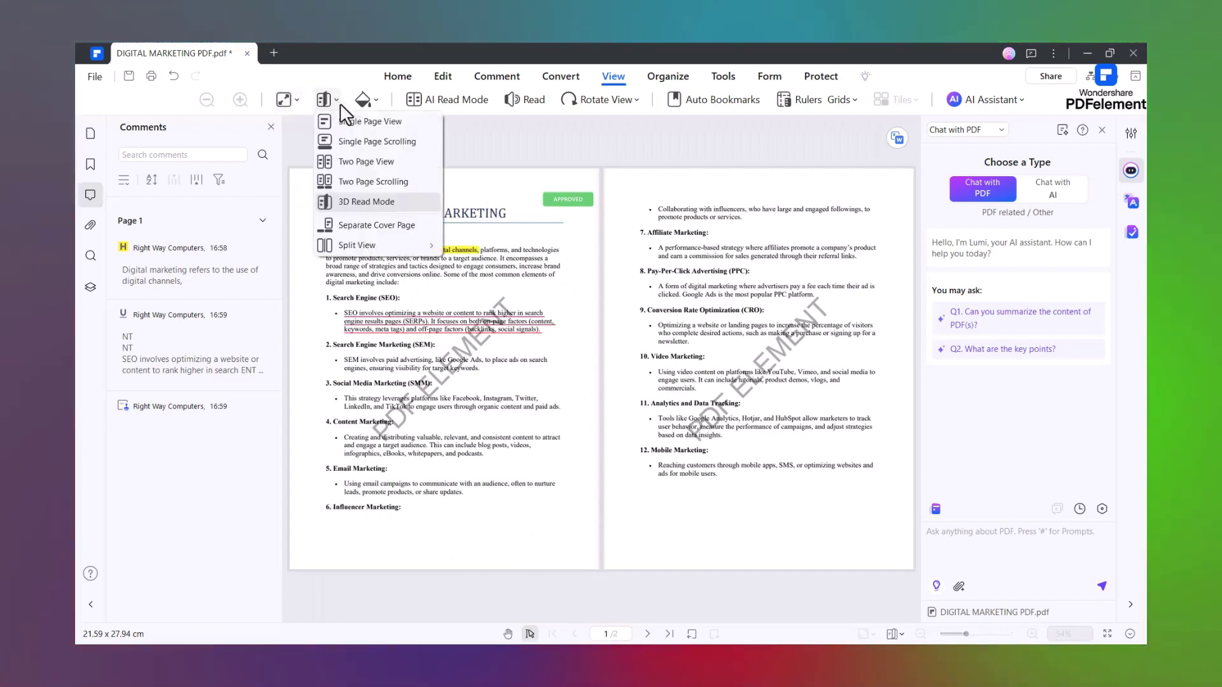
click(370, 227)
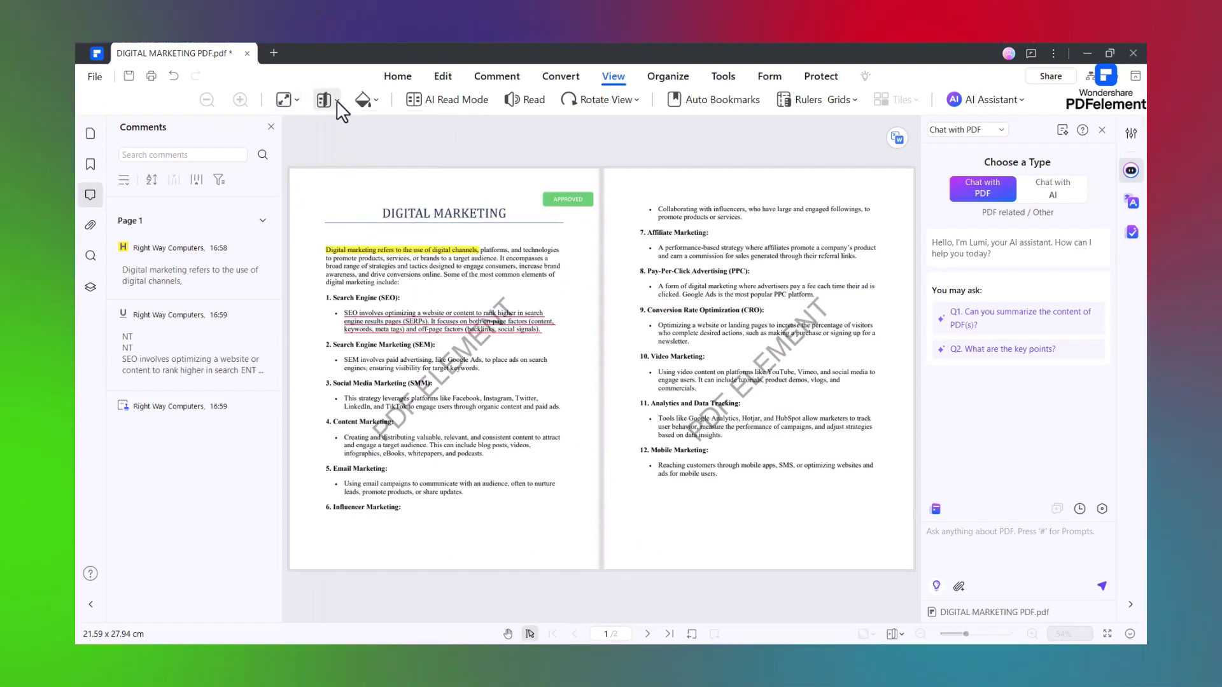
click(324, 99)
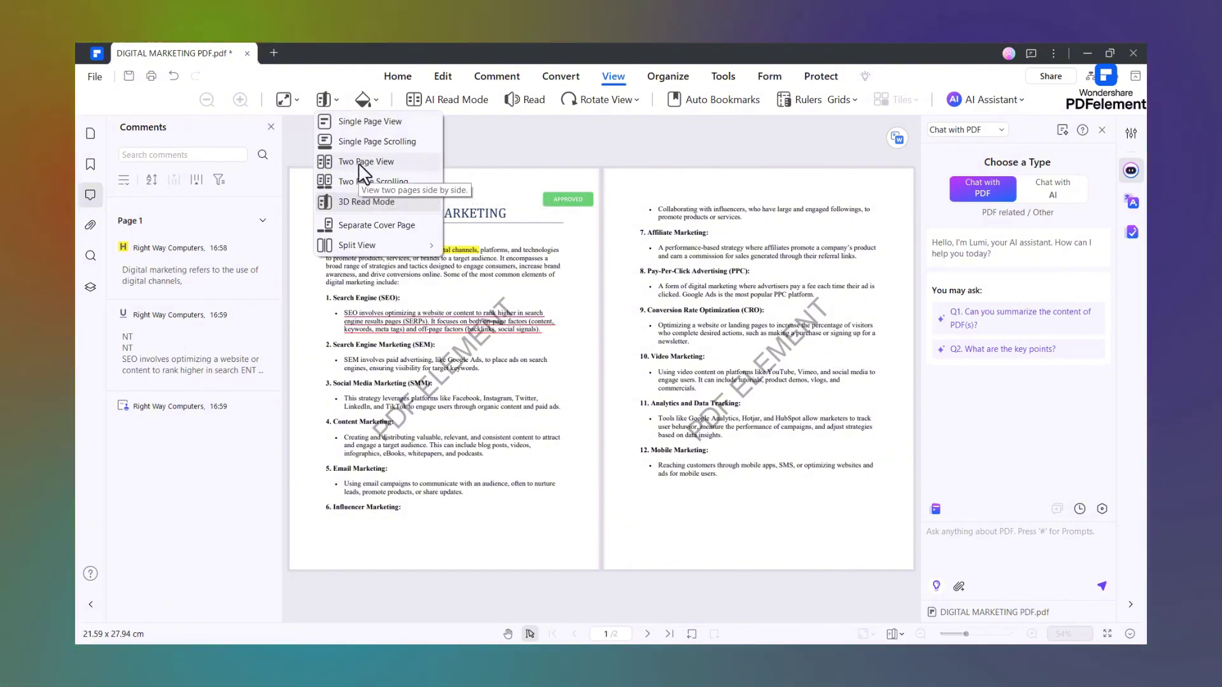
click(367, 121)
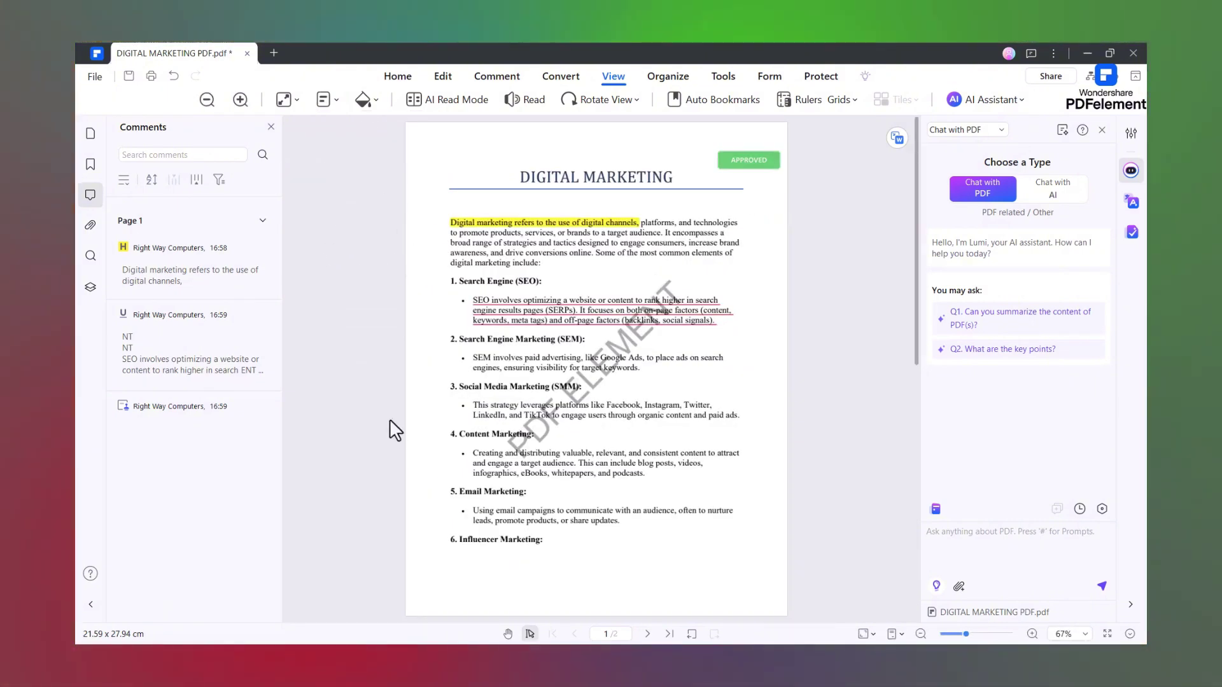
scroll(583, 582, down, 10)
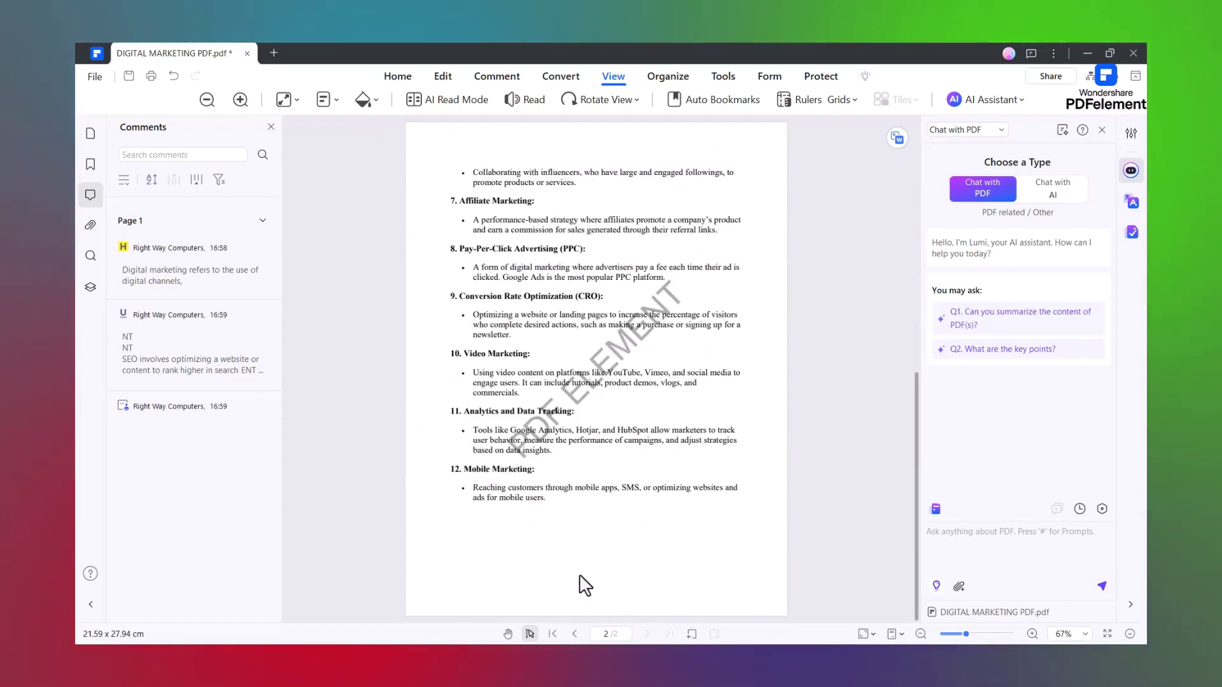
scroll(582, 583, up, 10)
click(667, 75)
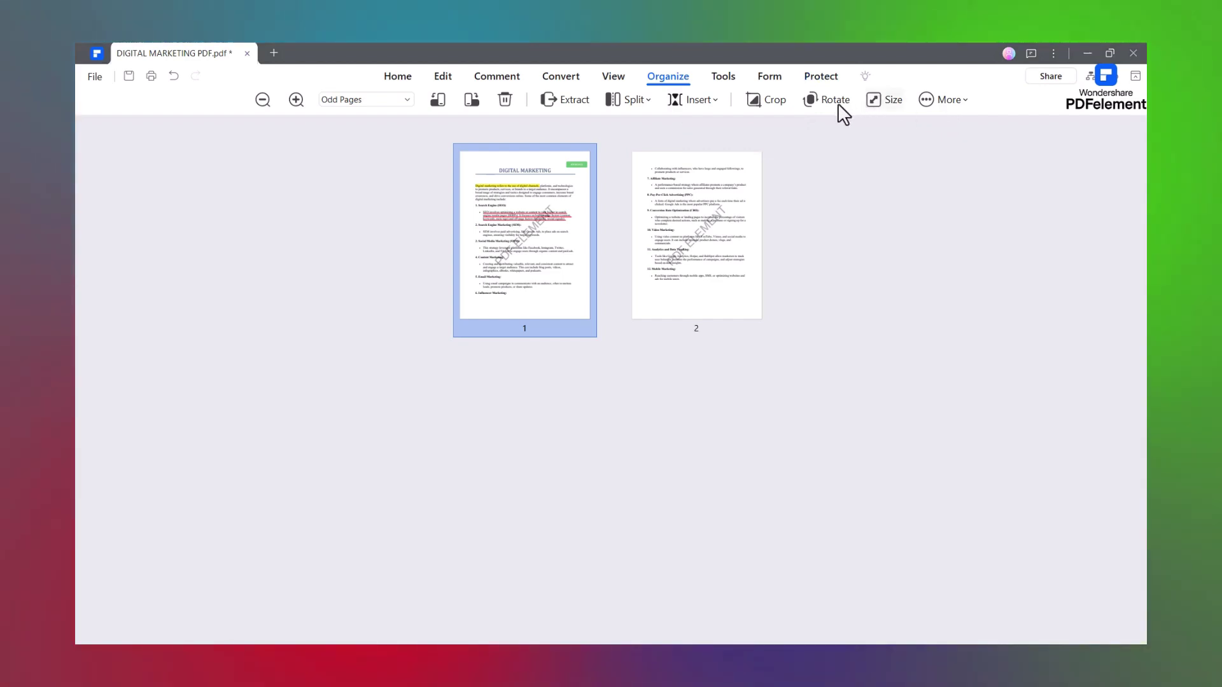
- Cancel the Rotate options, then start Compress from Tools, skipping the save prompt
click(824, 101)
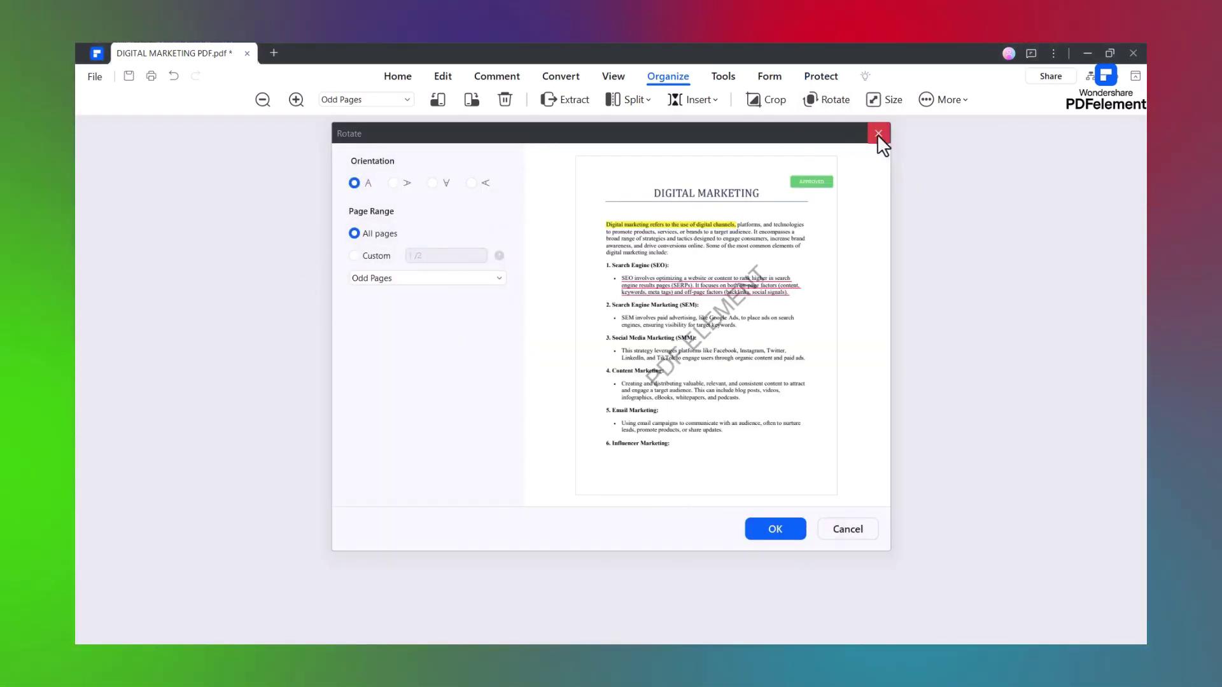
click(878, 133)
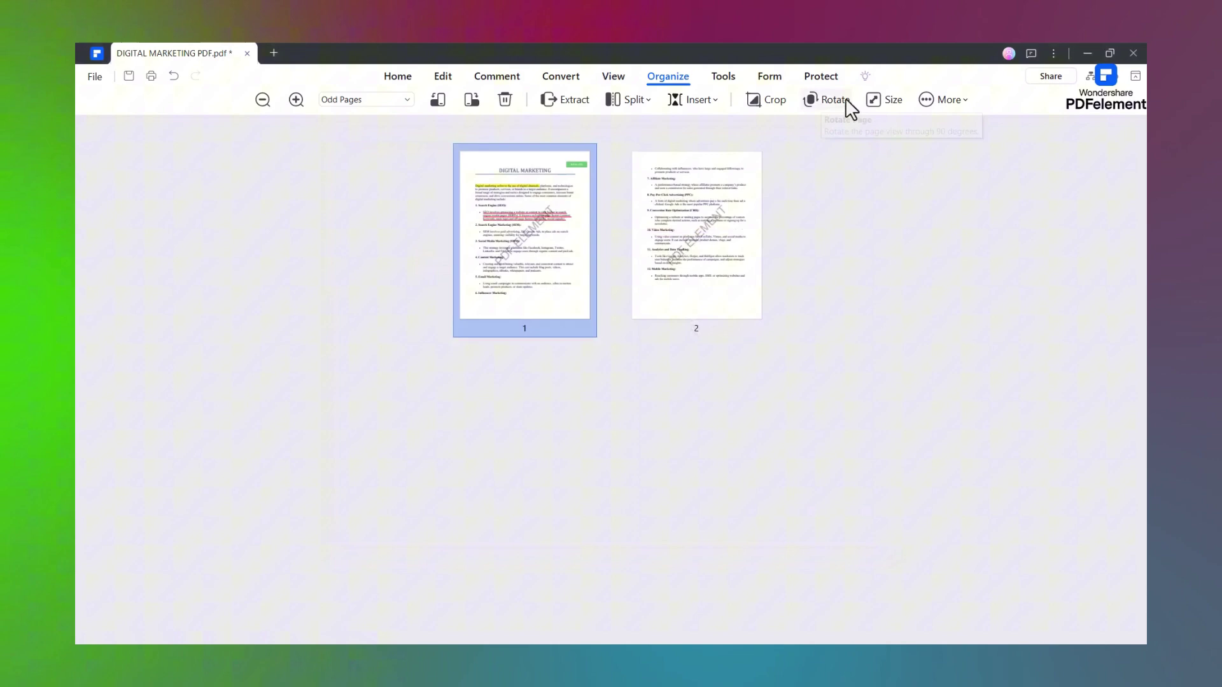
click(724, 77)
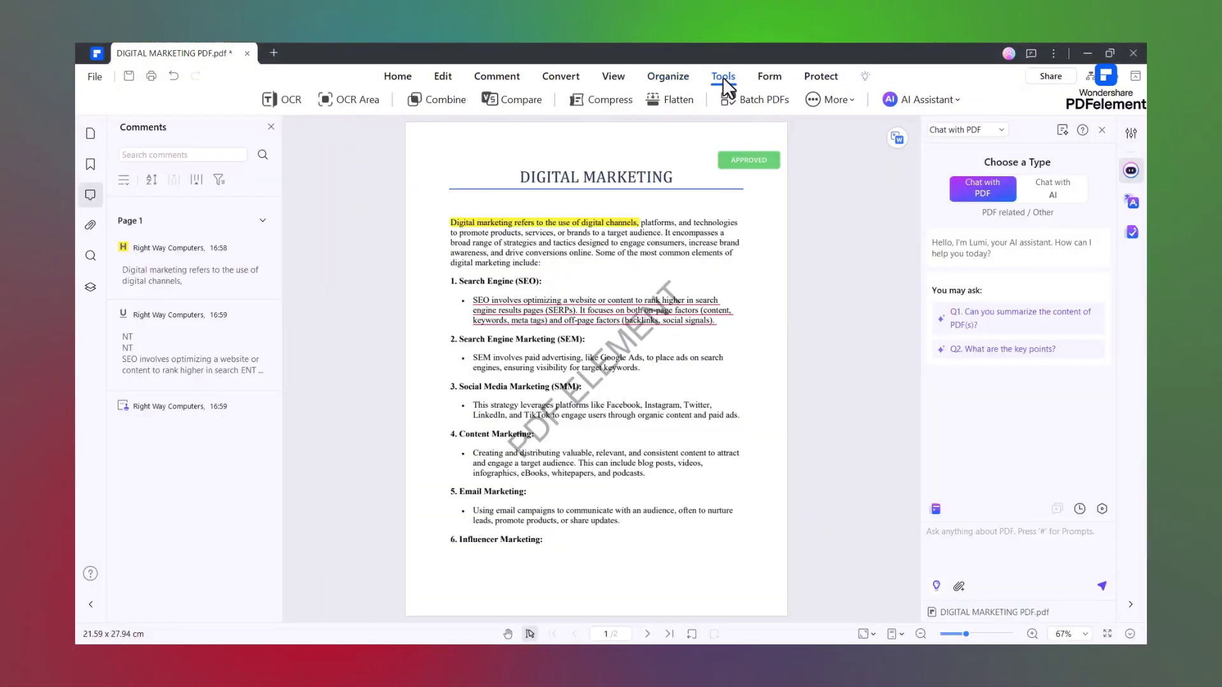
click(605, 102)
click(663, 373)
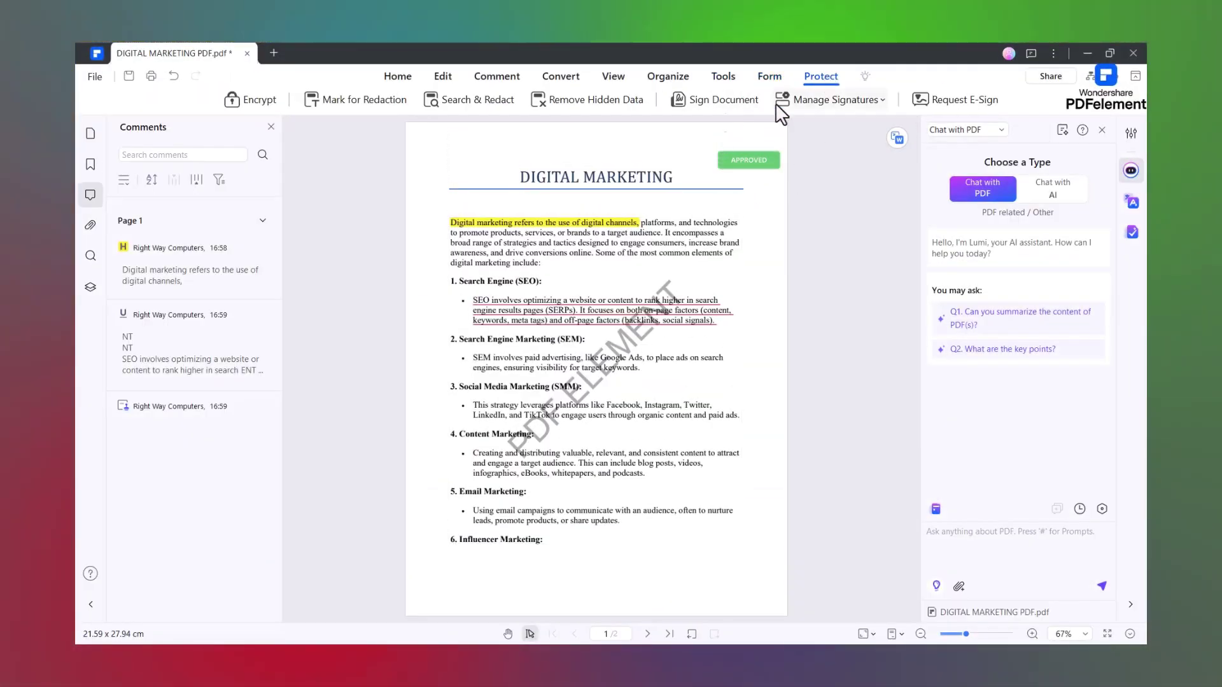
click(255, 104)
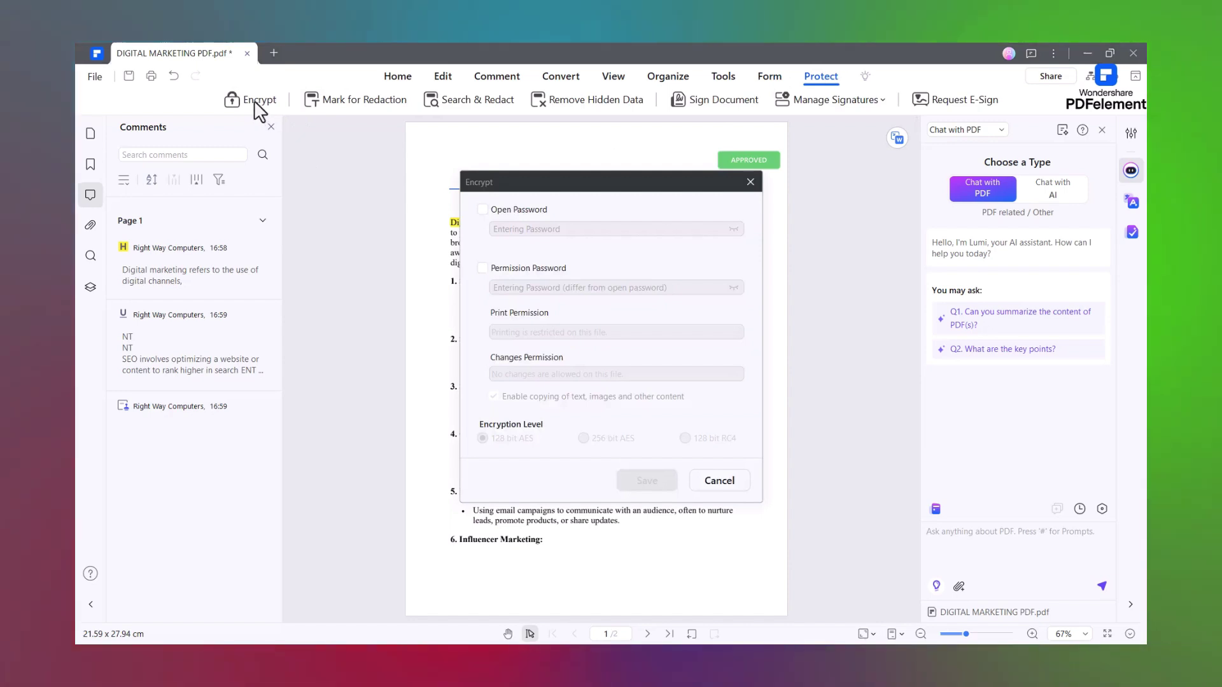
click(482, 210)
text(*****)
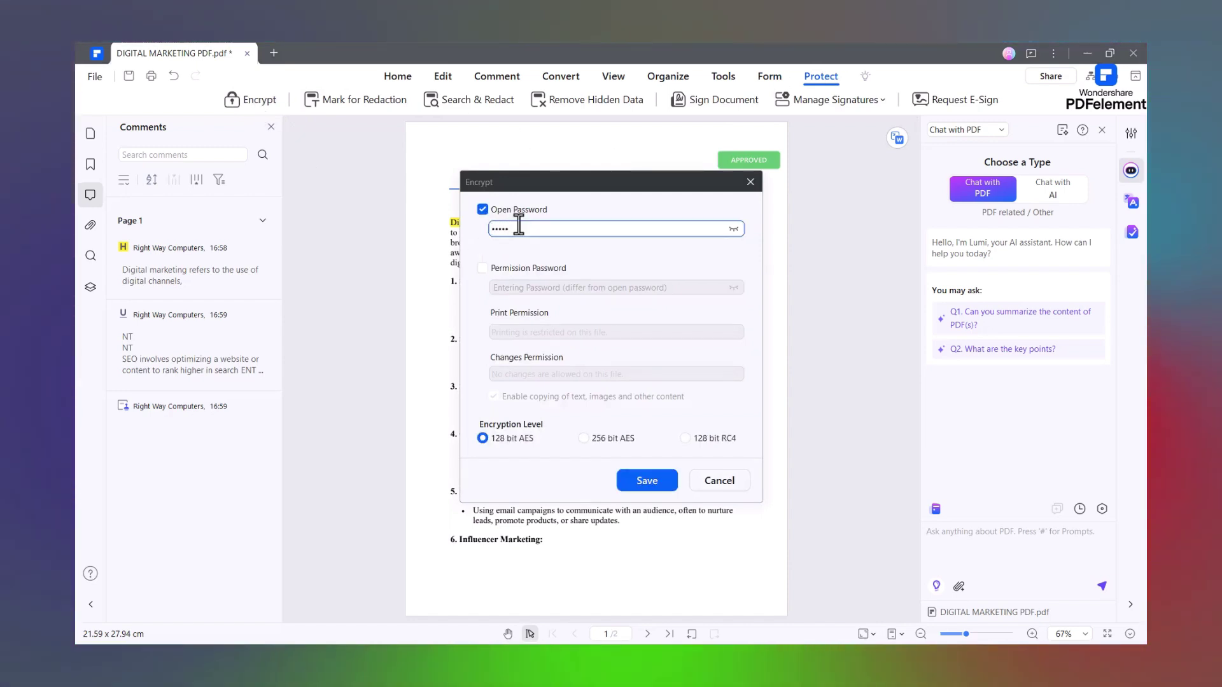
click(482, 268)
click(590, 331)
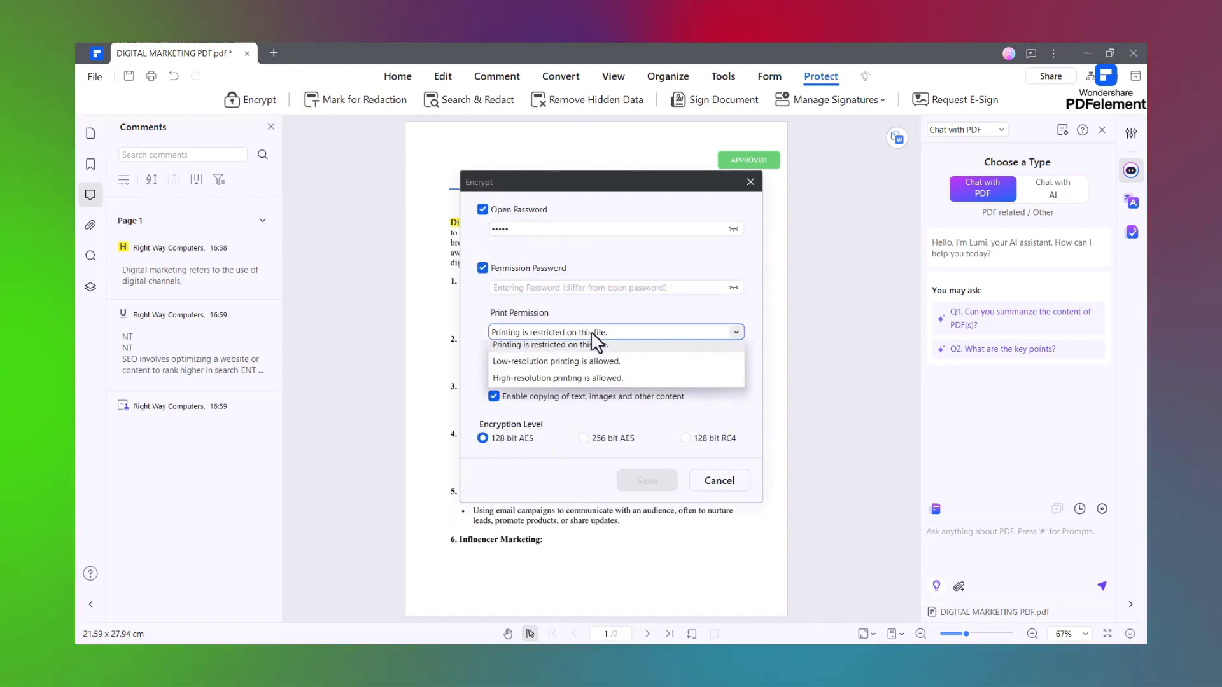
click(518, 373)
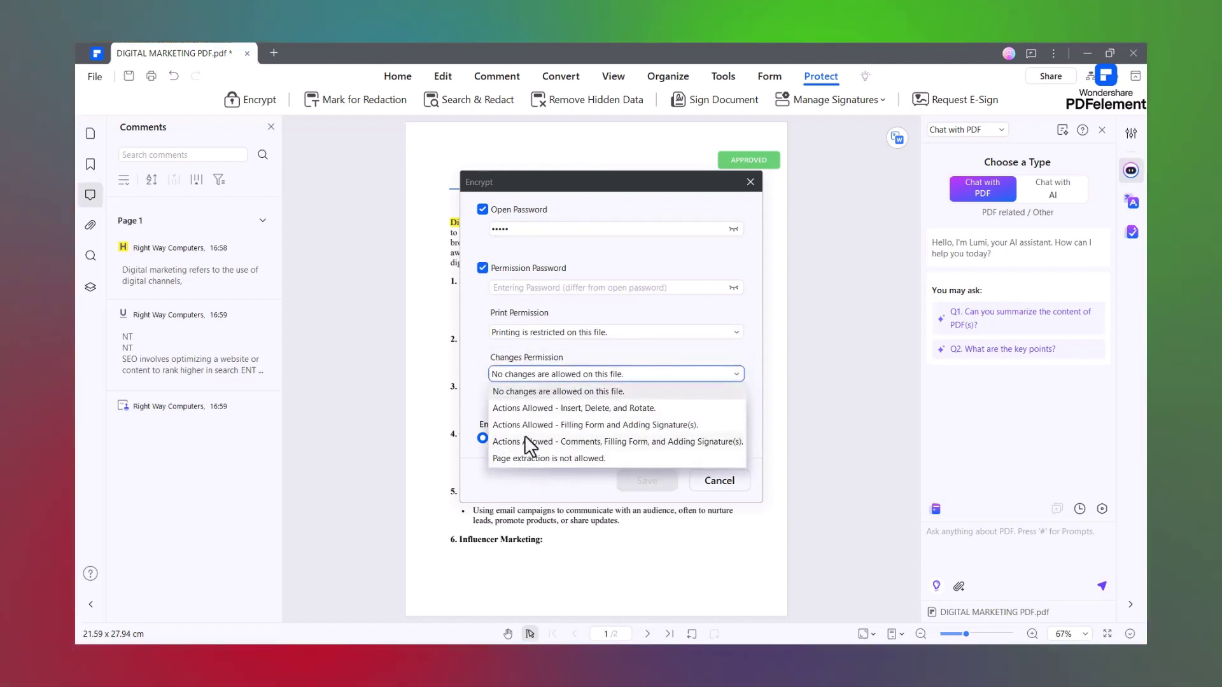
click(502, 392)
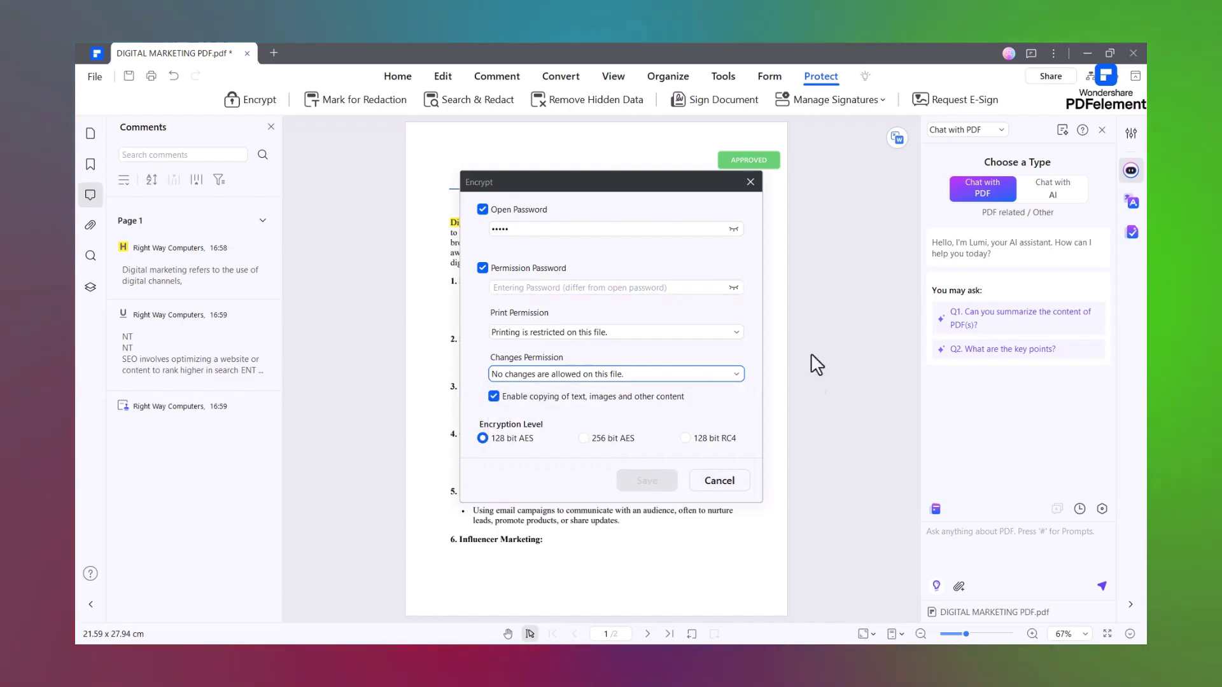
- Abandon encryption, save the document, and enter the recipient's e-mail for an e-sign request
click(719, 480)
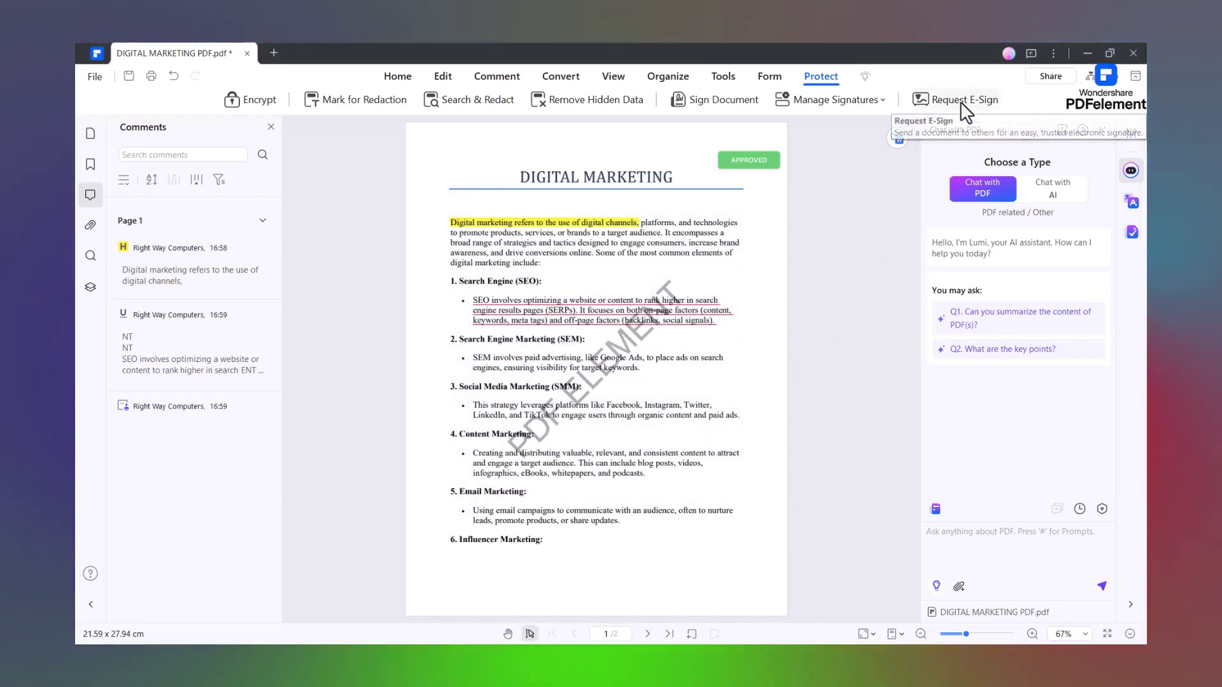
click(951, 100)
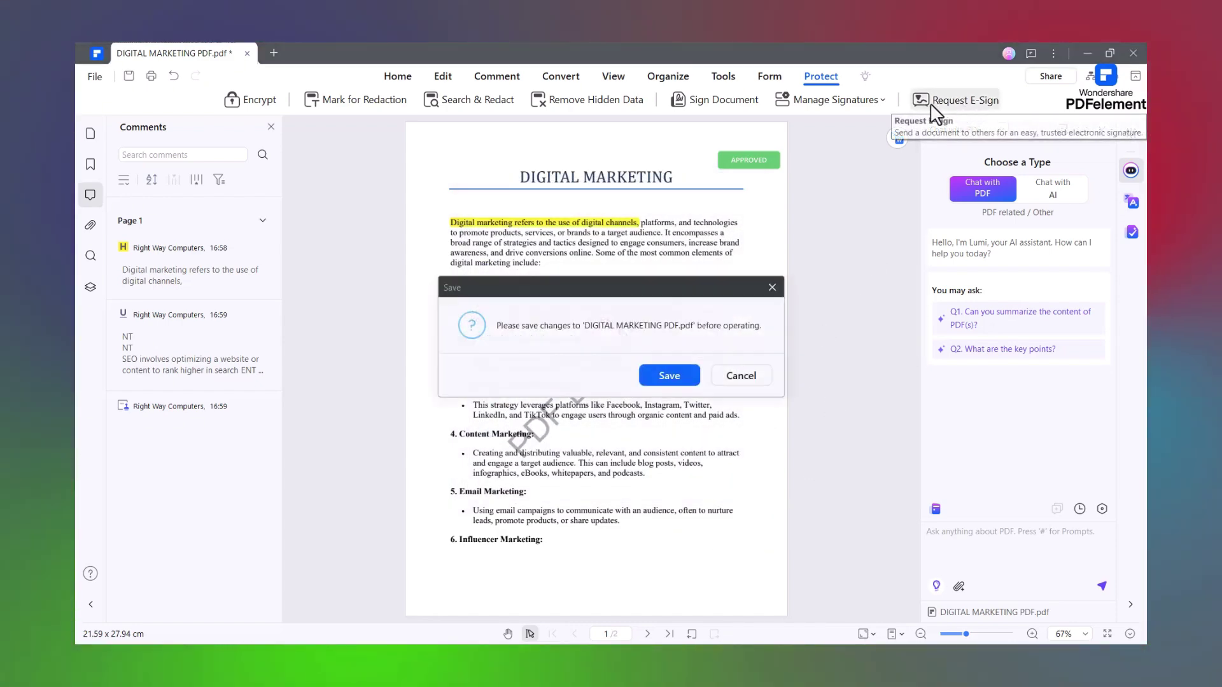
click(684, 376)
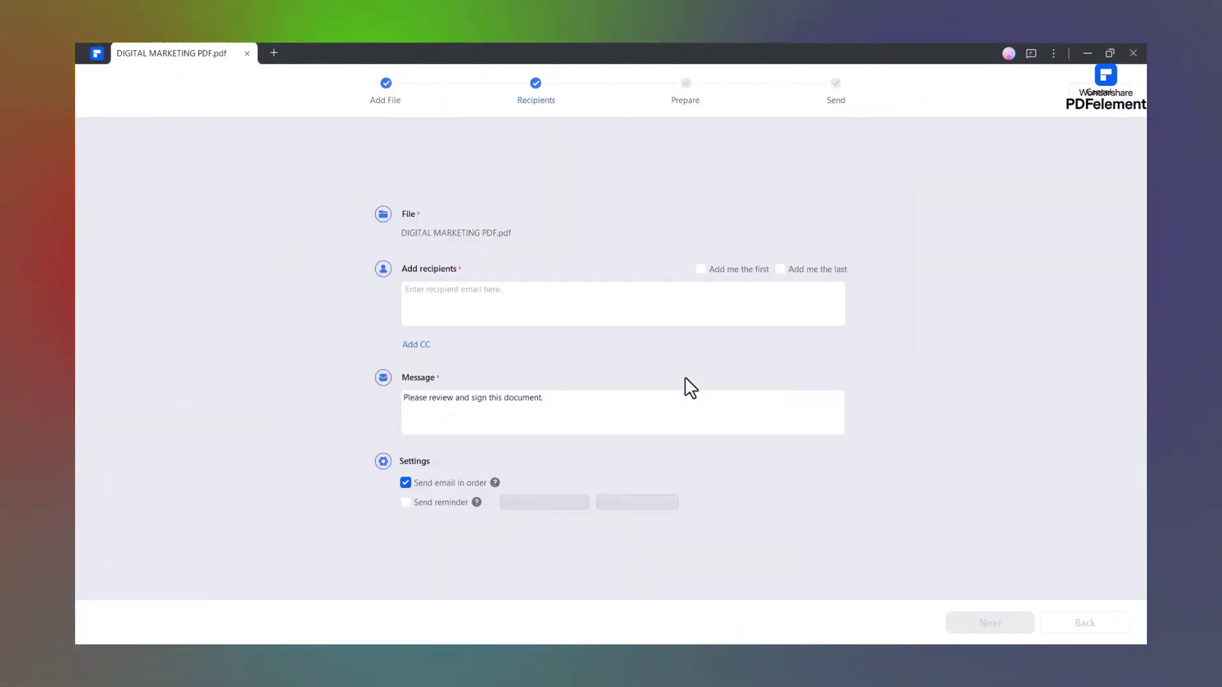
click(477, 304)
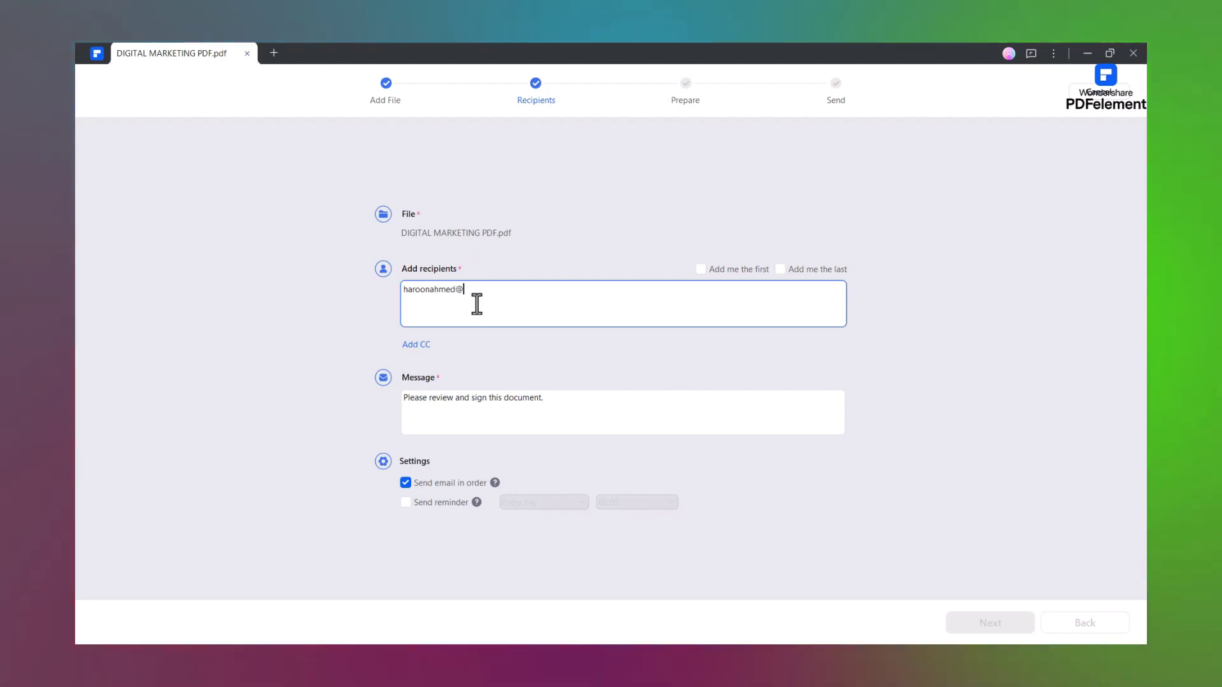
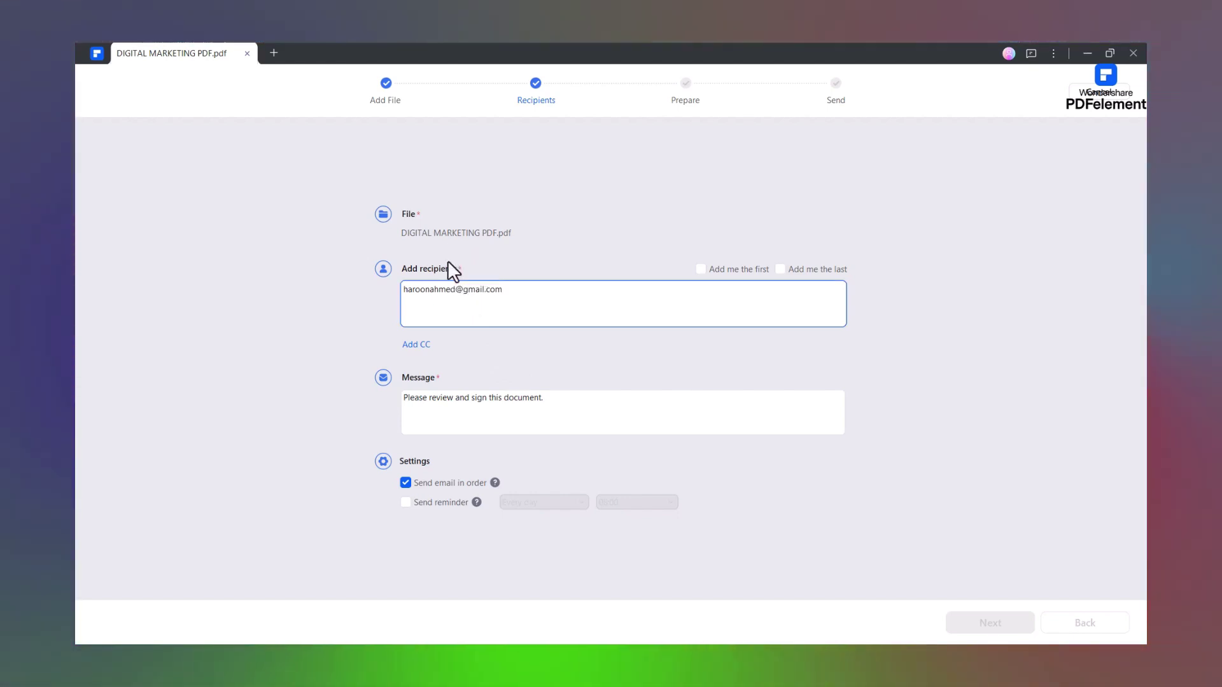
click(496, 426)
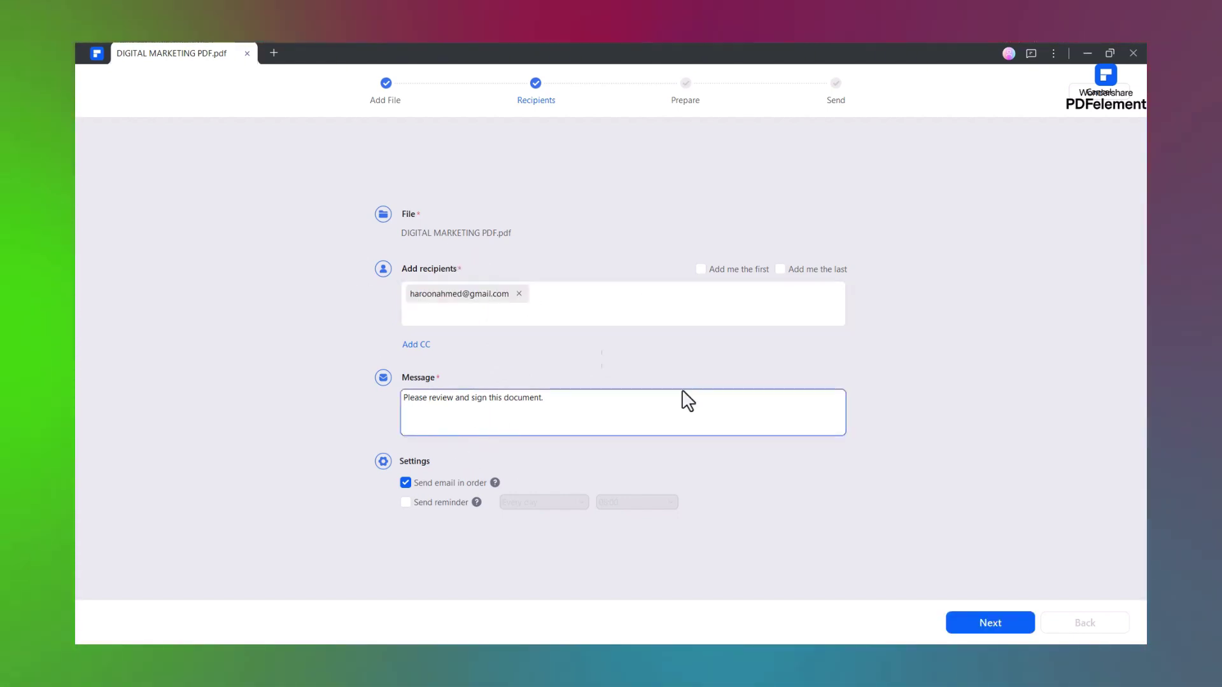
- Proceed to signature-field preparation and send the document for signing
click(978, 623)
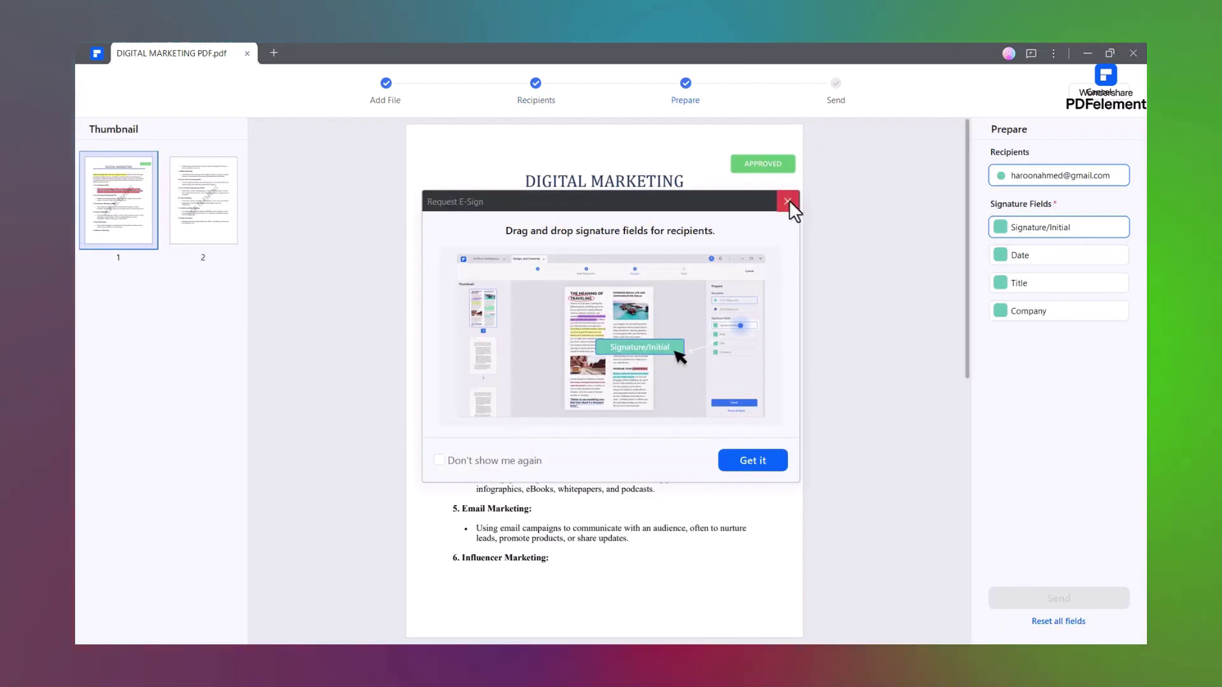
click(788, 201)
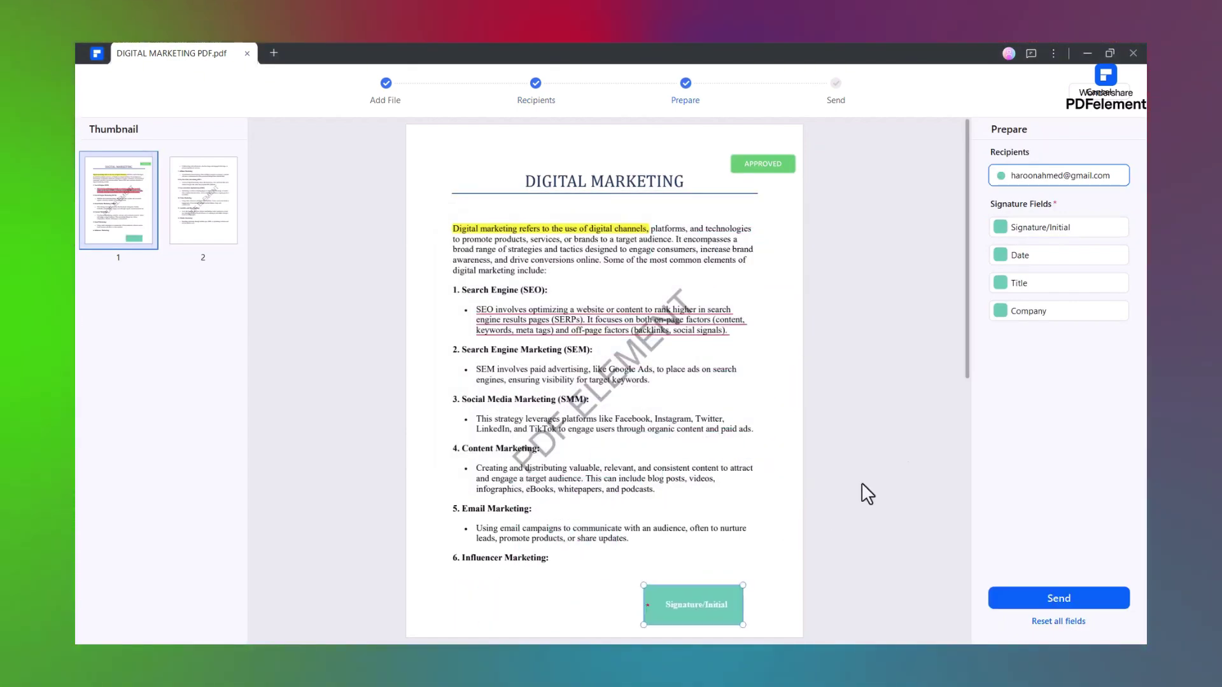
click(1063, 598)
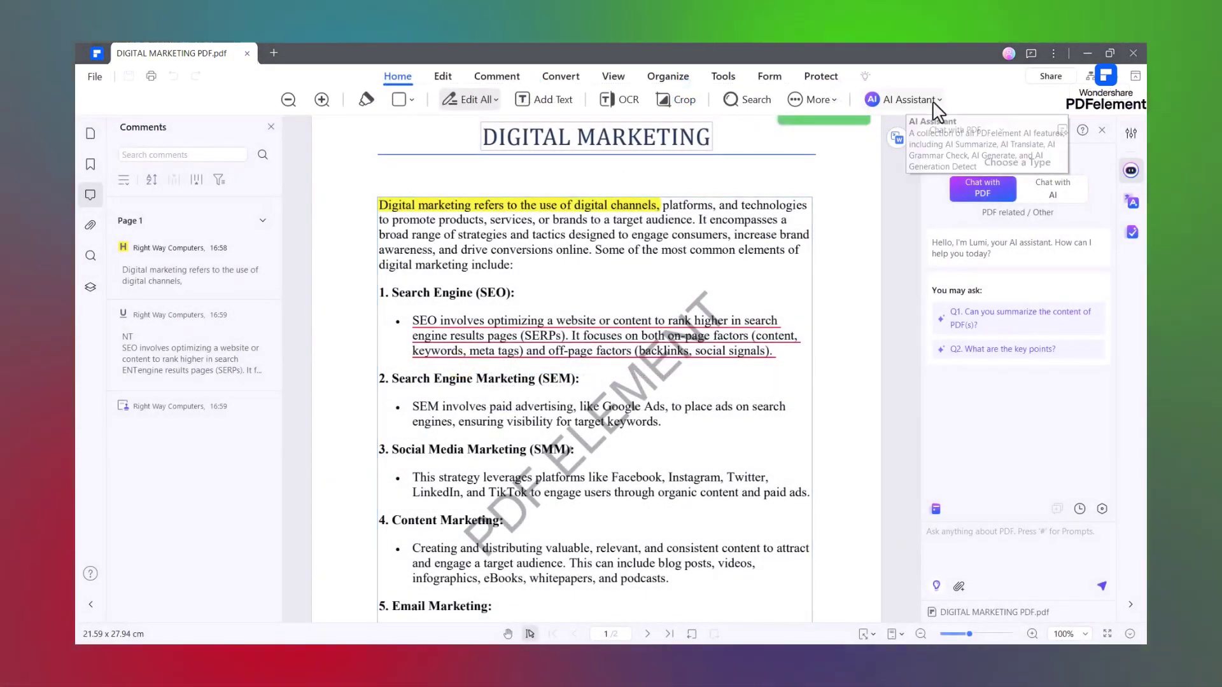
- Select the opening paragraph through the SEM heading and summarize it with AI
click(933, 100)
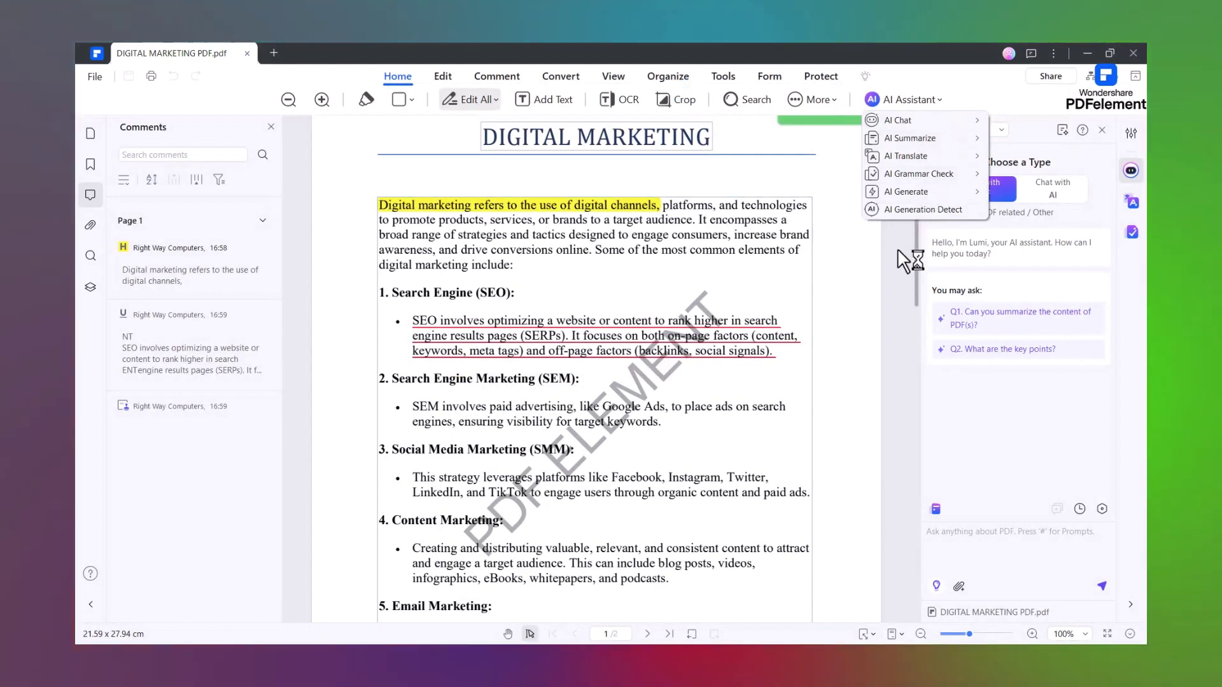
drag(376, 198, 790, 356)
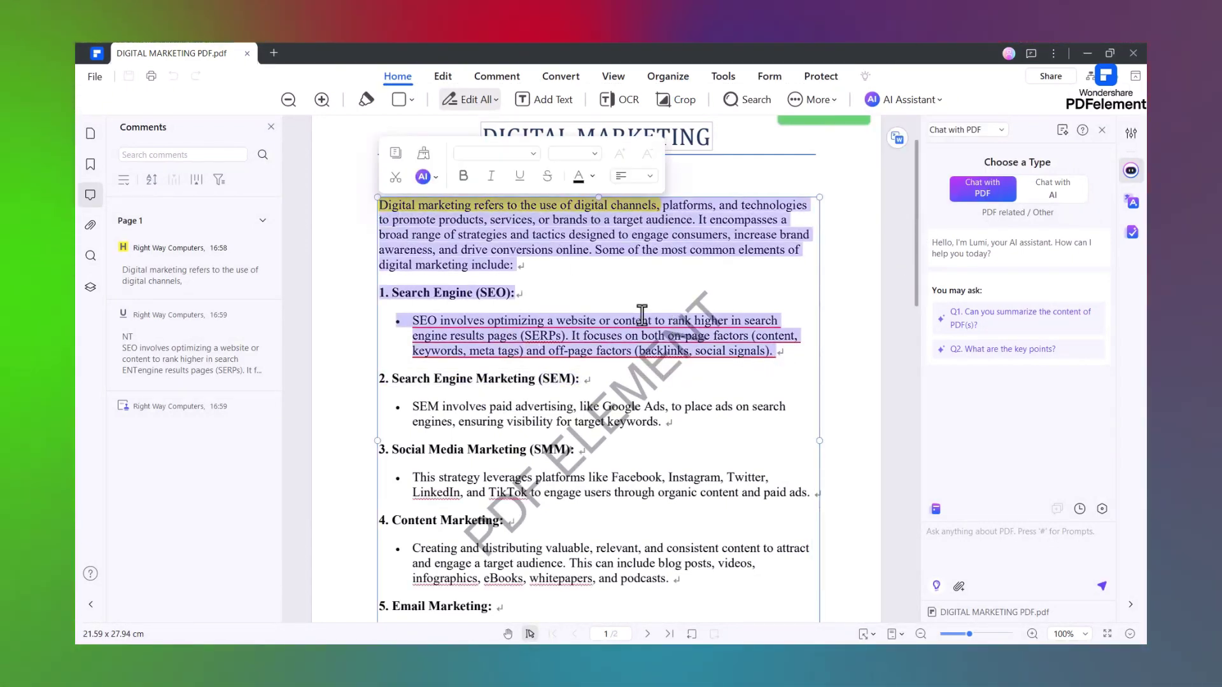
click(436, 177)
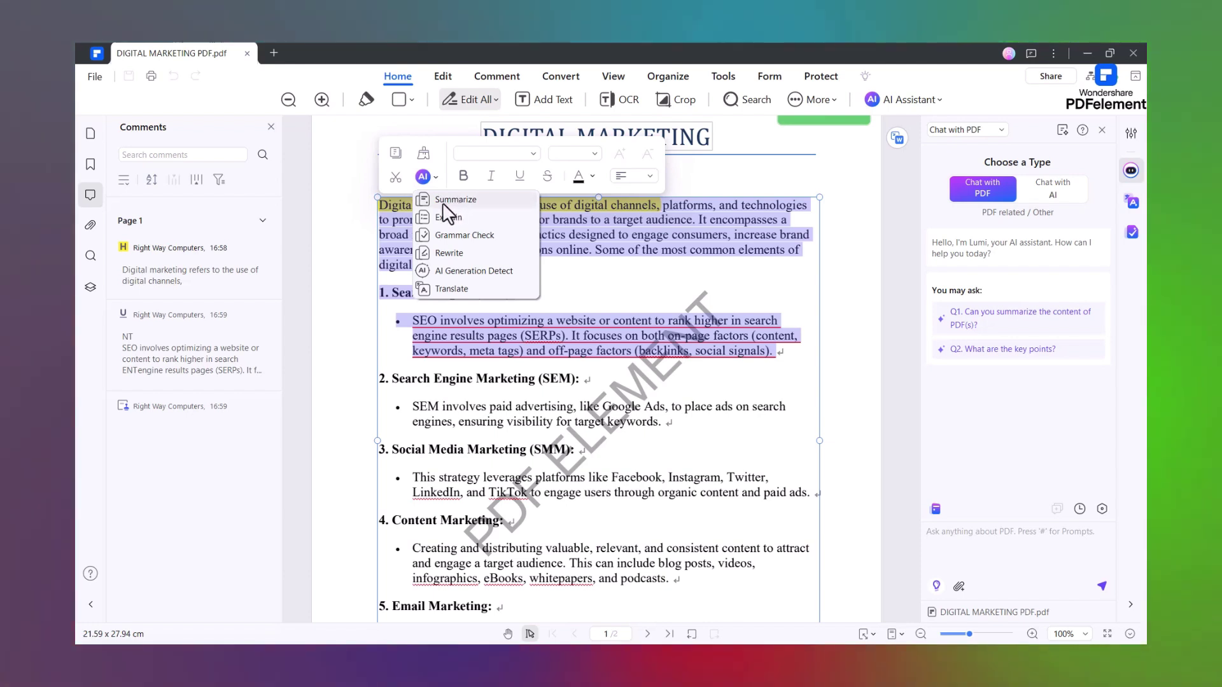
click(472, 201)
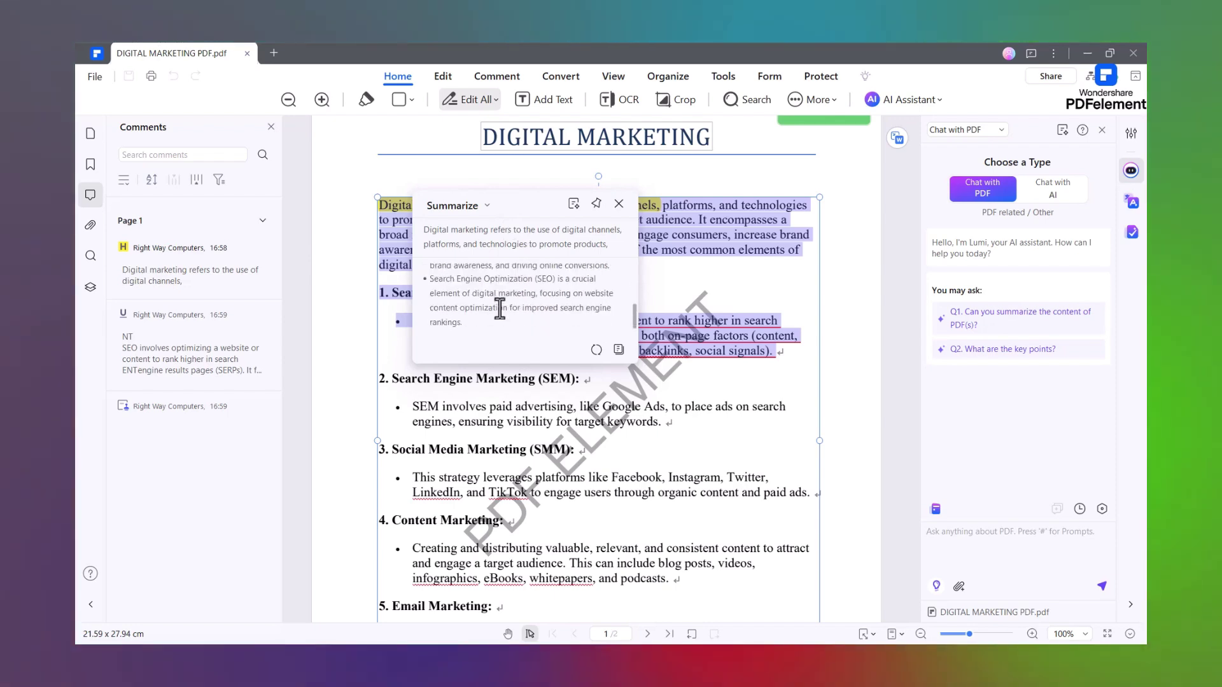
- Close the summary, run AI Grammar Check on the opening text, review and close it
click(643, 285)
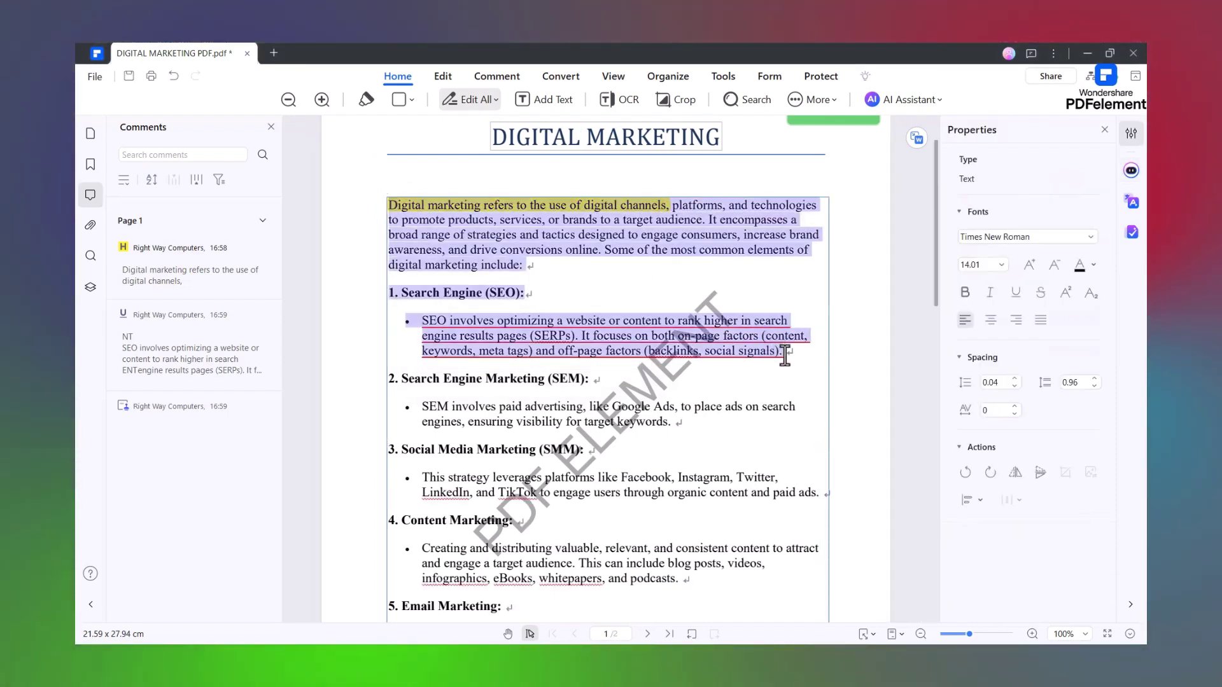
click(448, 179)
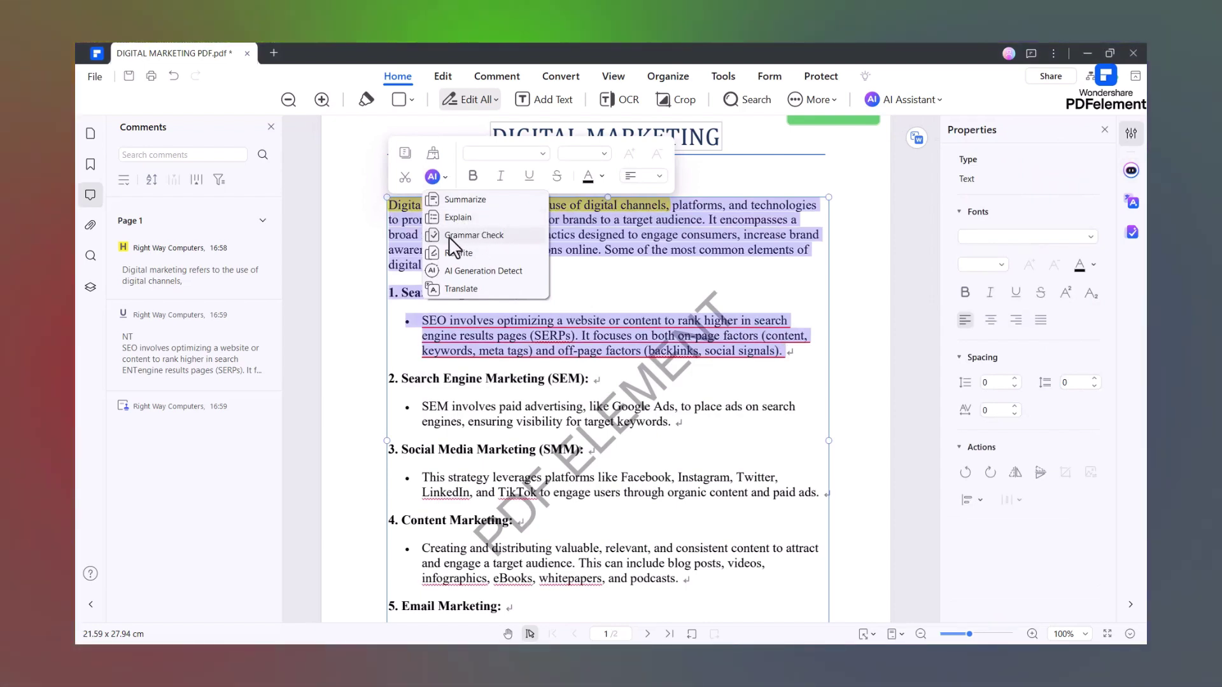
click(473, 235)
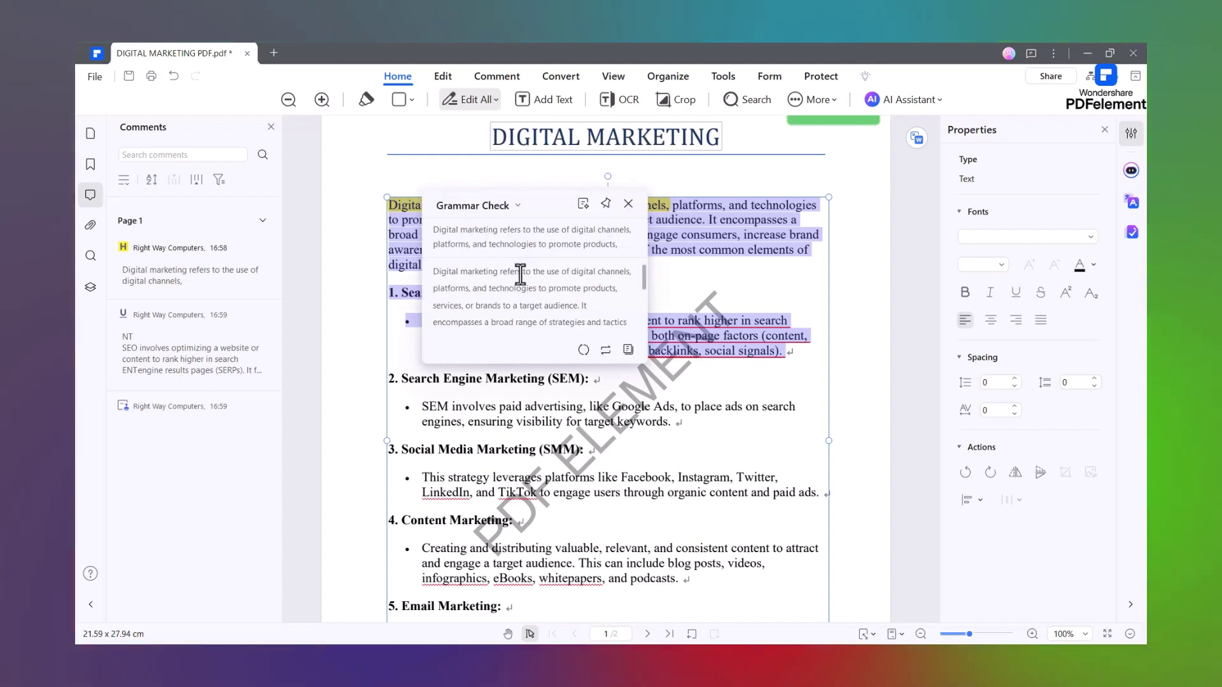
scroll(520, 275, down, 5)
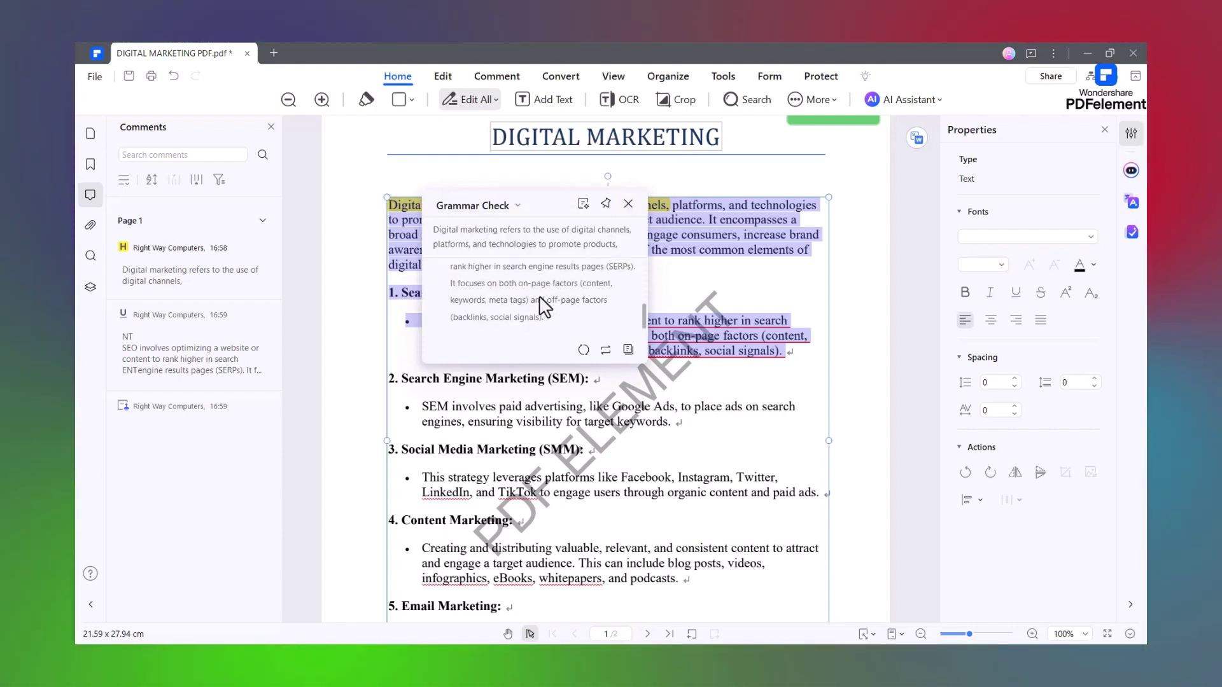
scroll(547, 293, up, 5)
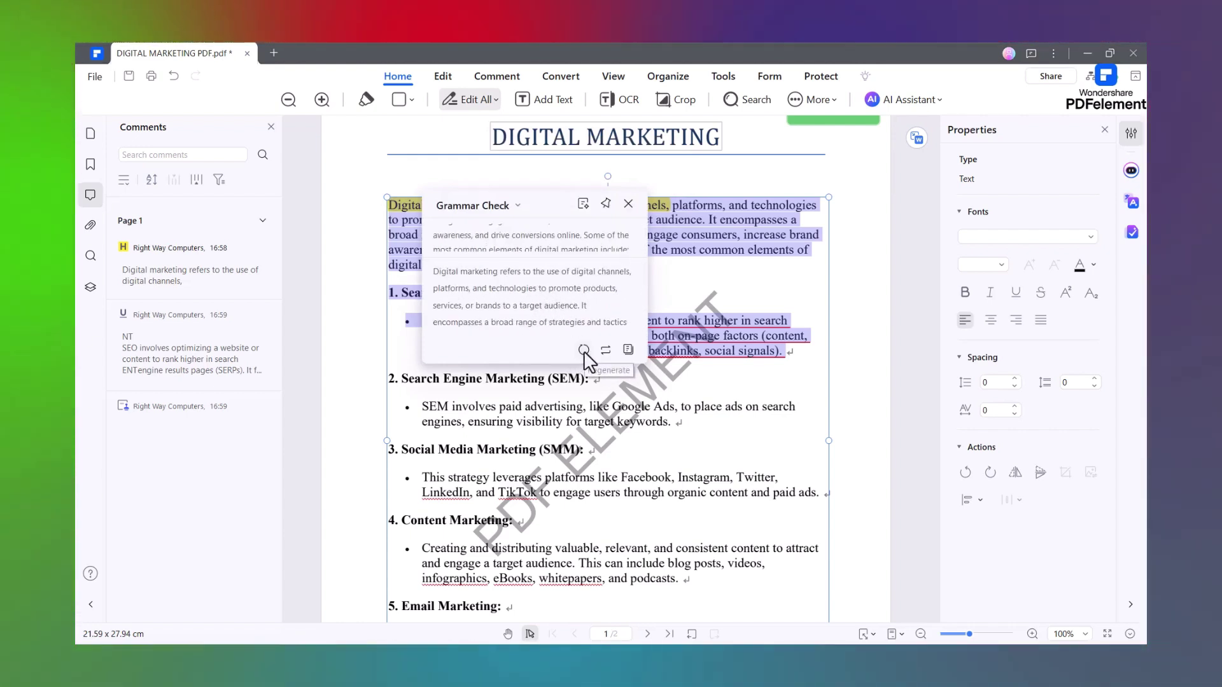
click(628, 203)
click(389, 208)
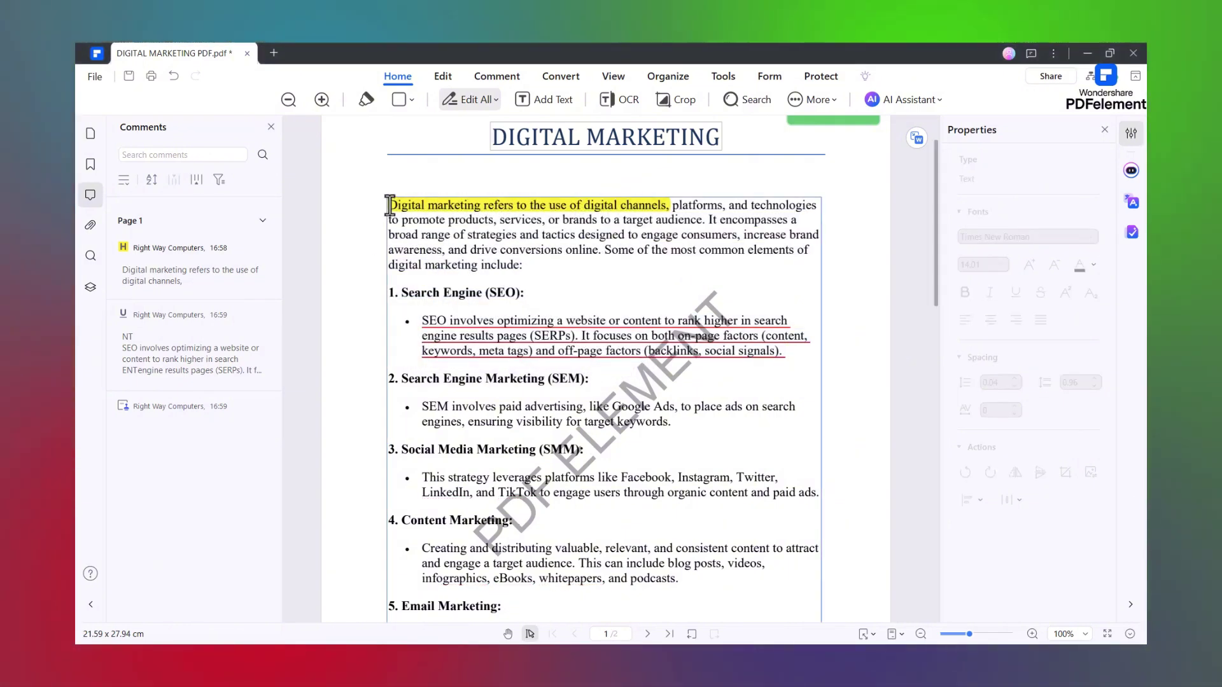
- Translate the text from the introduction through the SEO bullet into Arabic with AI Translate, then close the result
drag(390, 204, 796, 358)
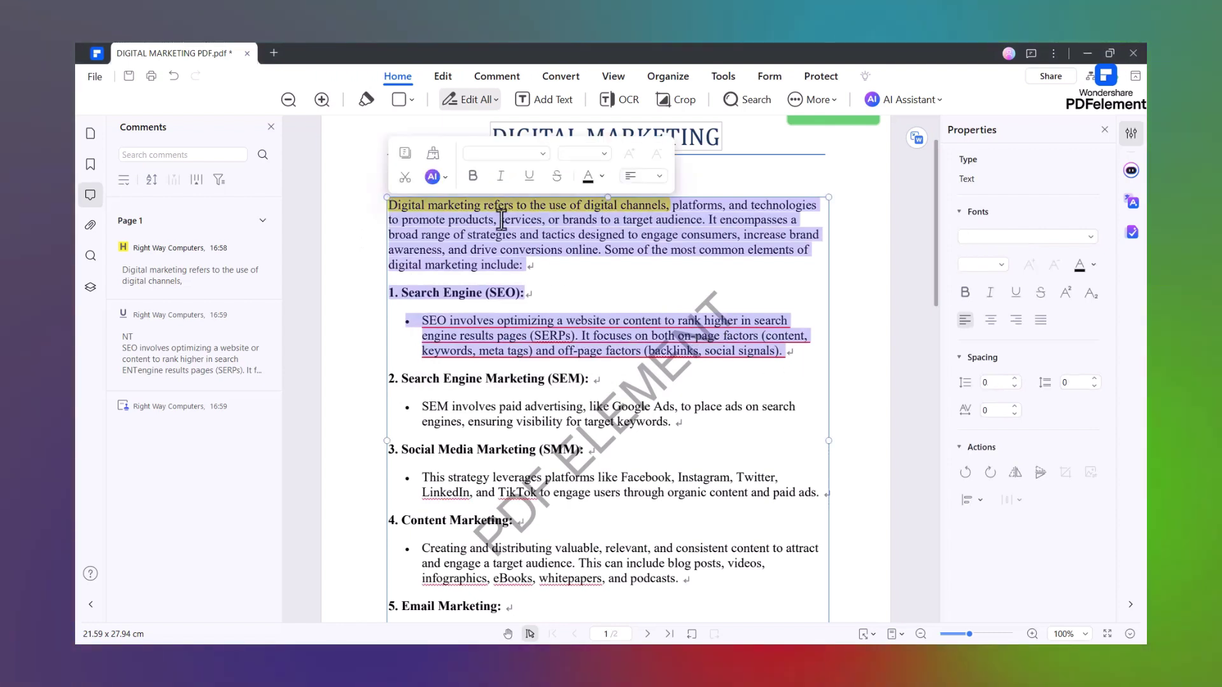
click(436, 177)
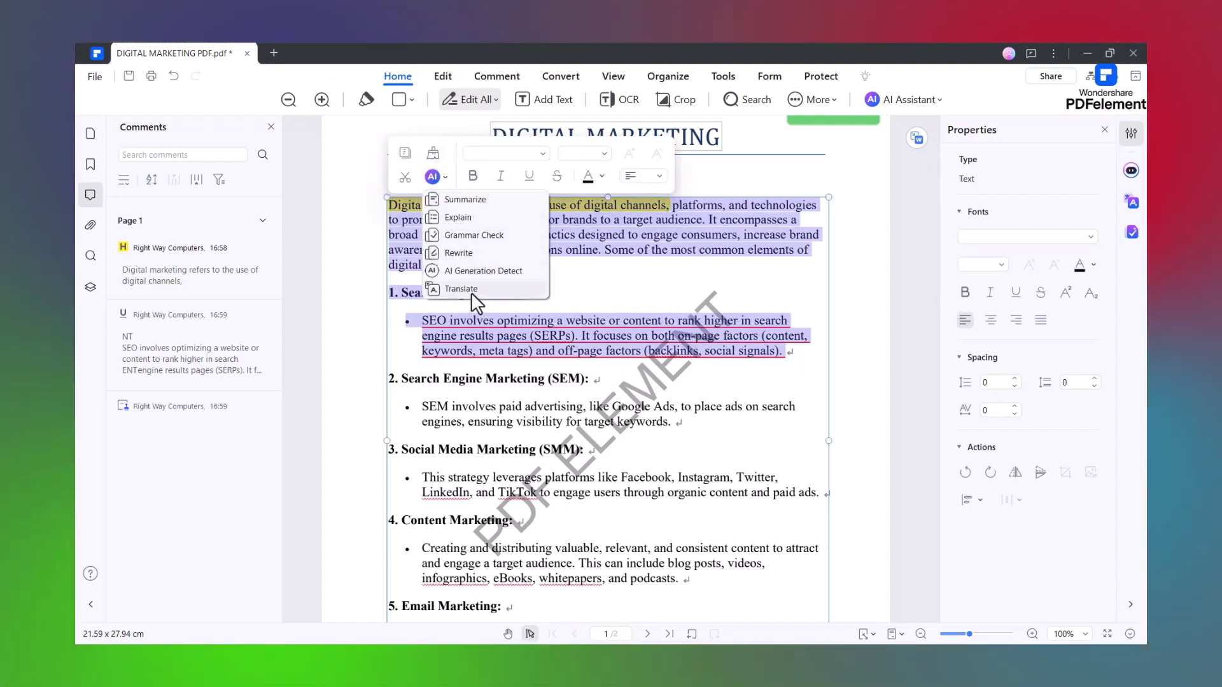
click(472, 292)
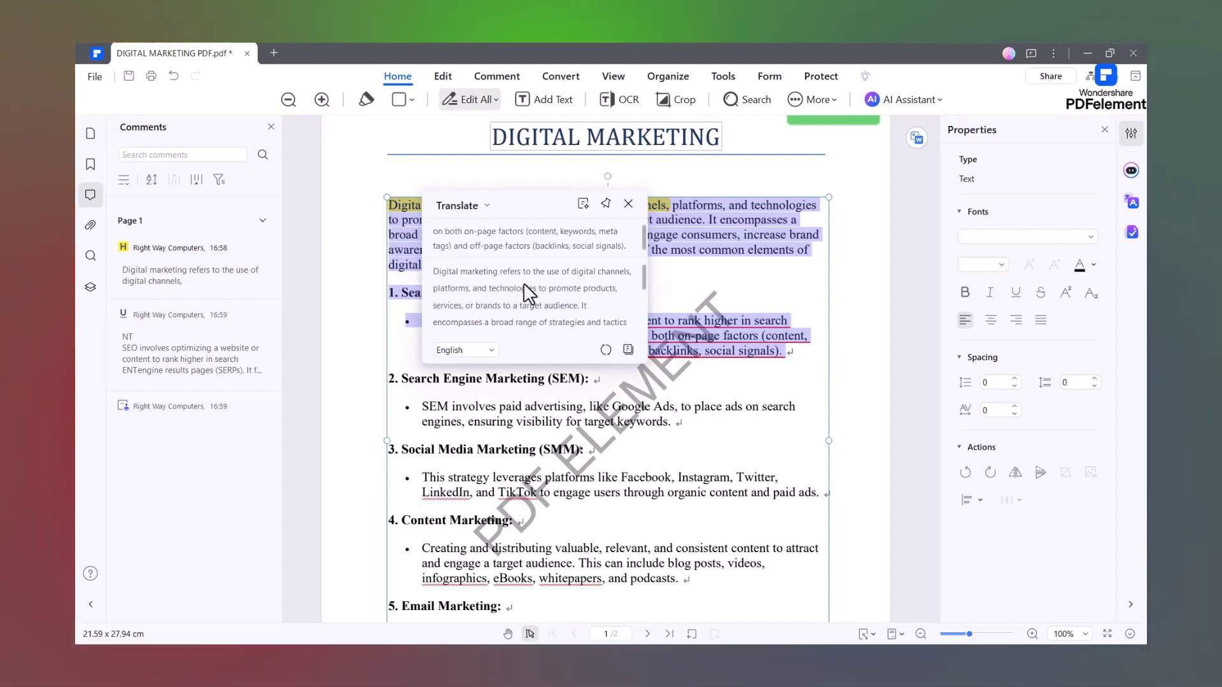
click(491, 351)
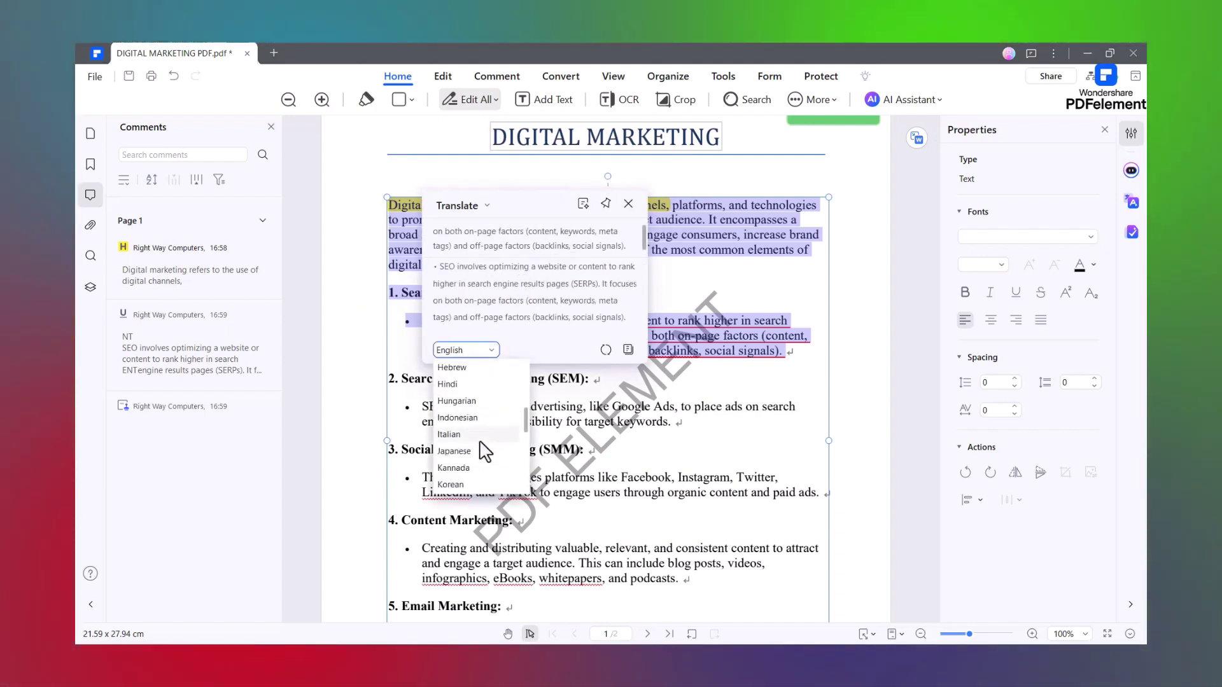
scroll(491, 461, up, 1)
scroll(506, 394, up, 3)
click(502, 391)
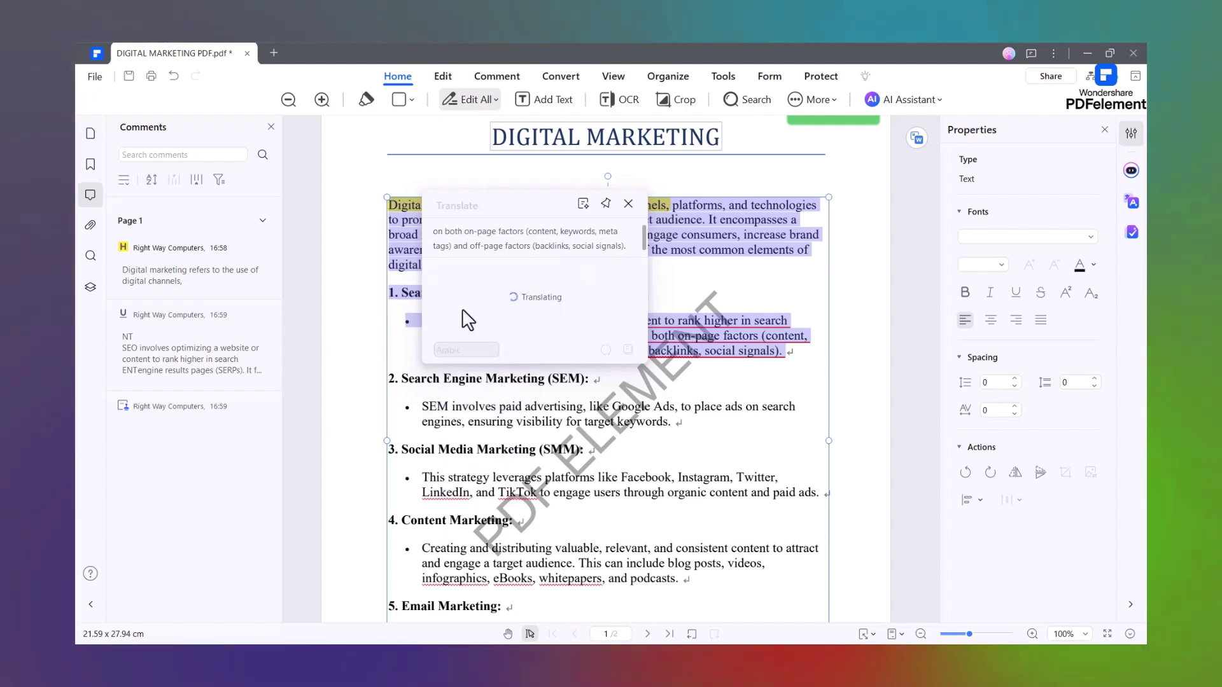
scroll(495, 292, up, 3)
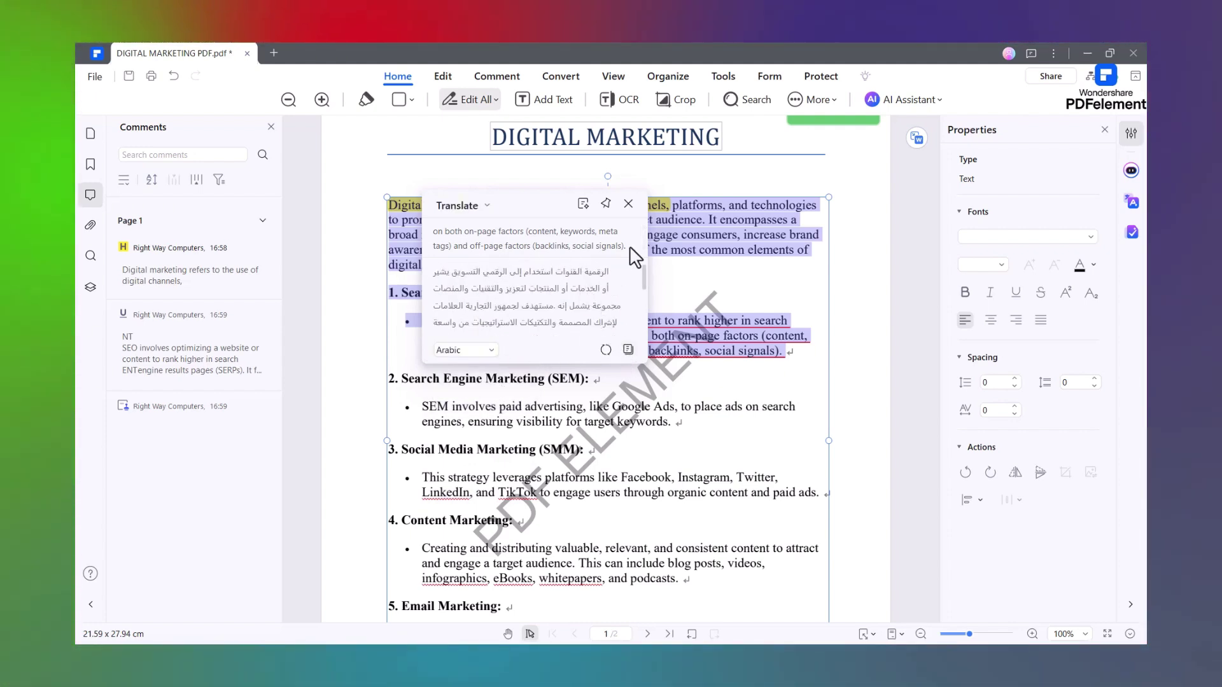
click(628, 204)
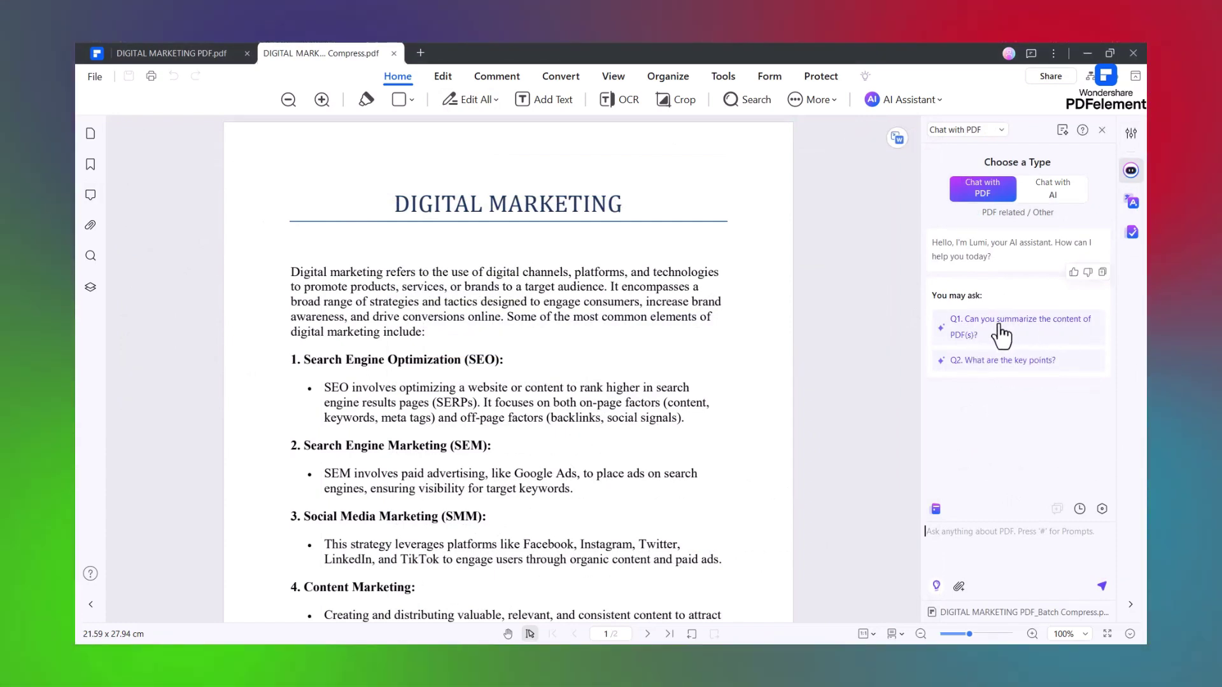
- Ask Chat with PDF for a summary using #Summarize PDF, then ask for the document's #Main idea
click(1000, 328)
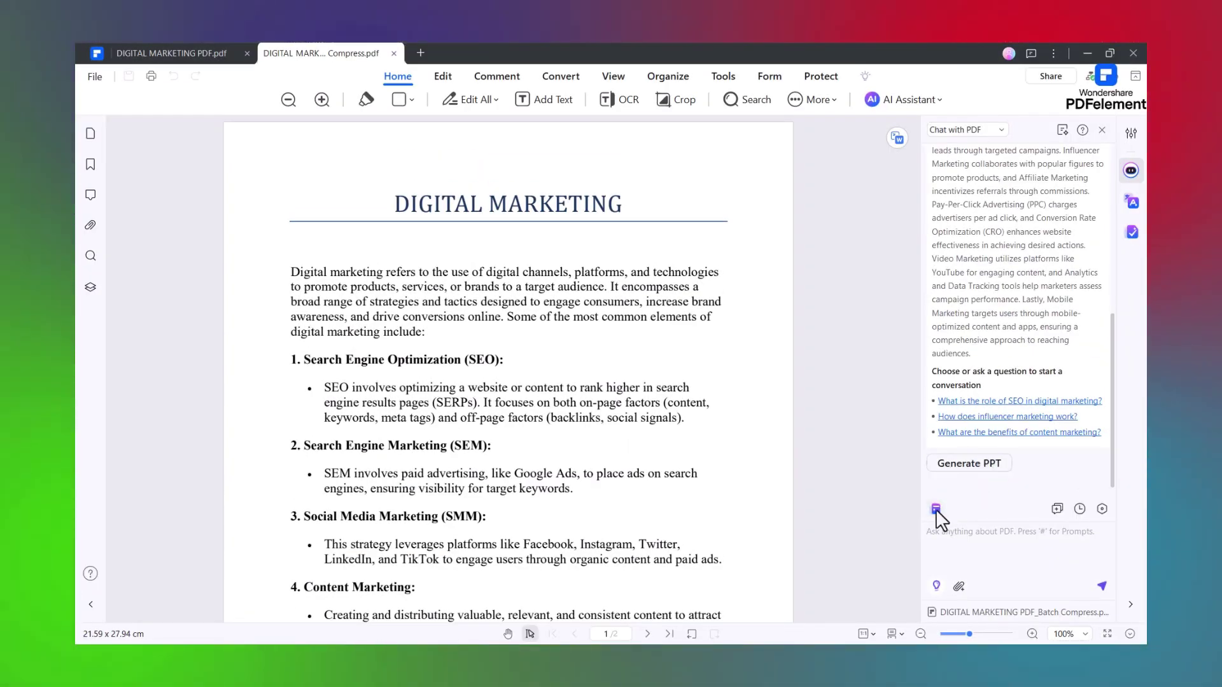
click(936, 514)
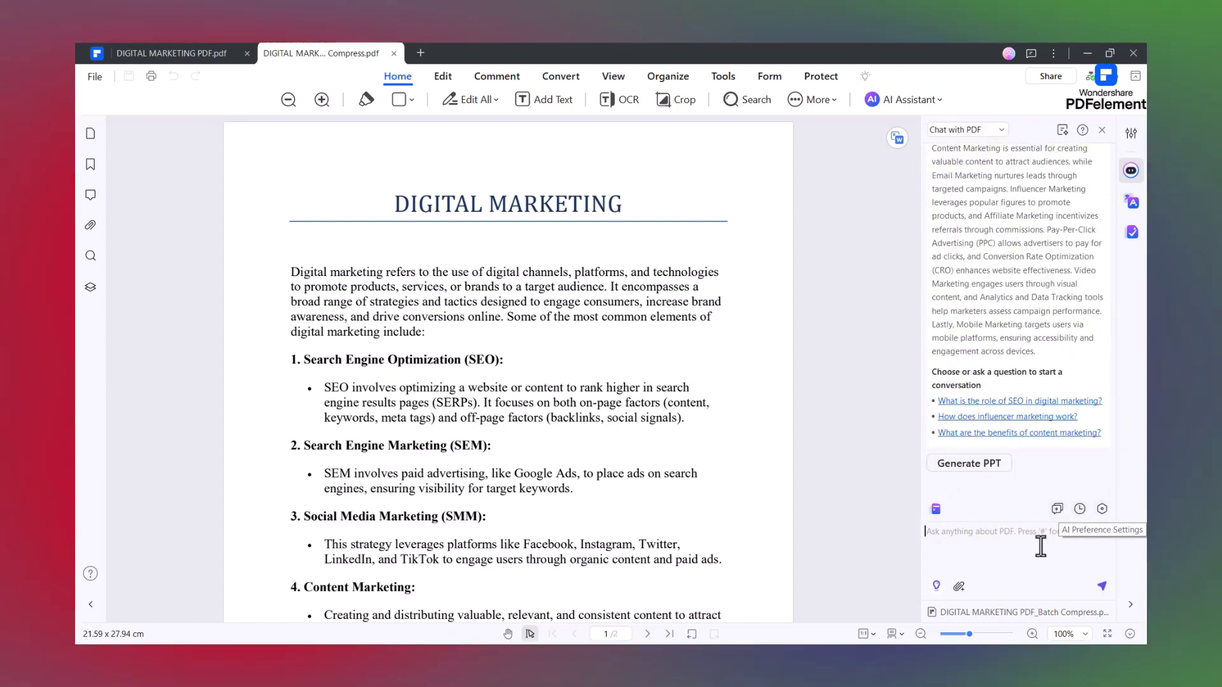
click(936, 585)
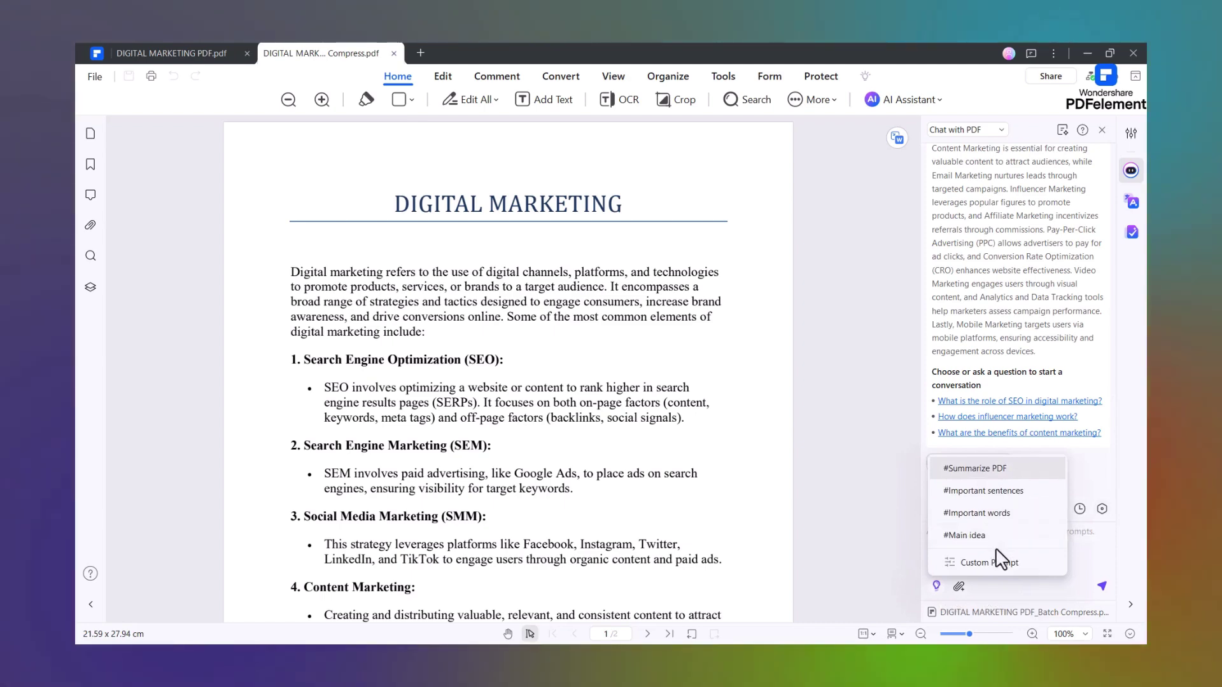
click(974, 535)
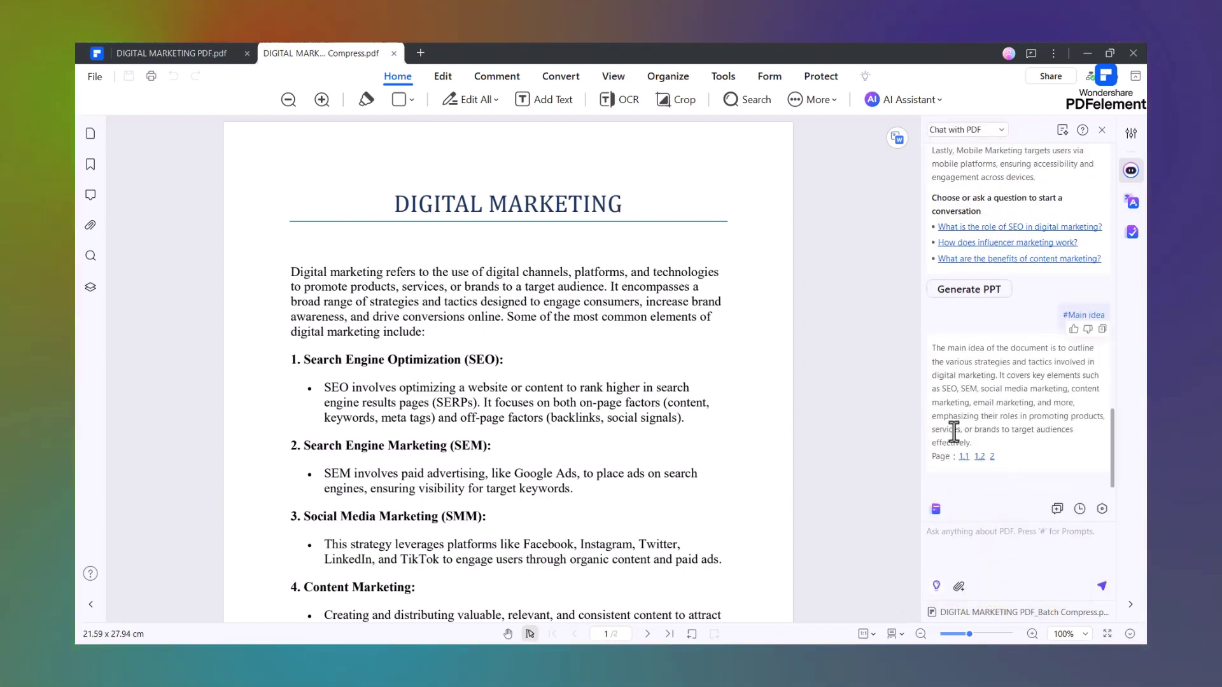
scroll(1017, 266, up, 10)
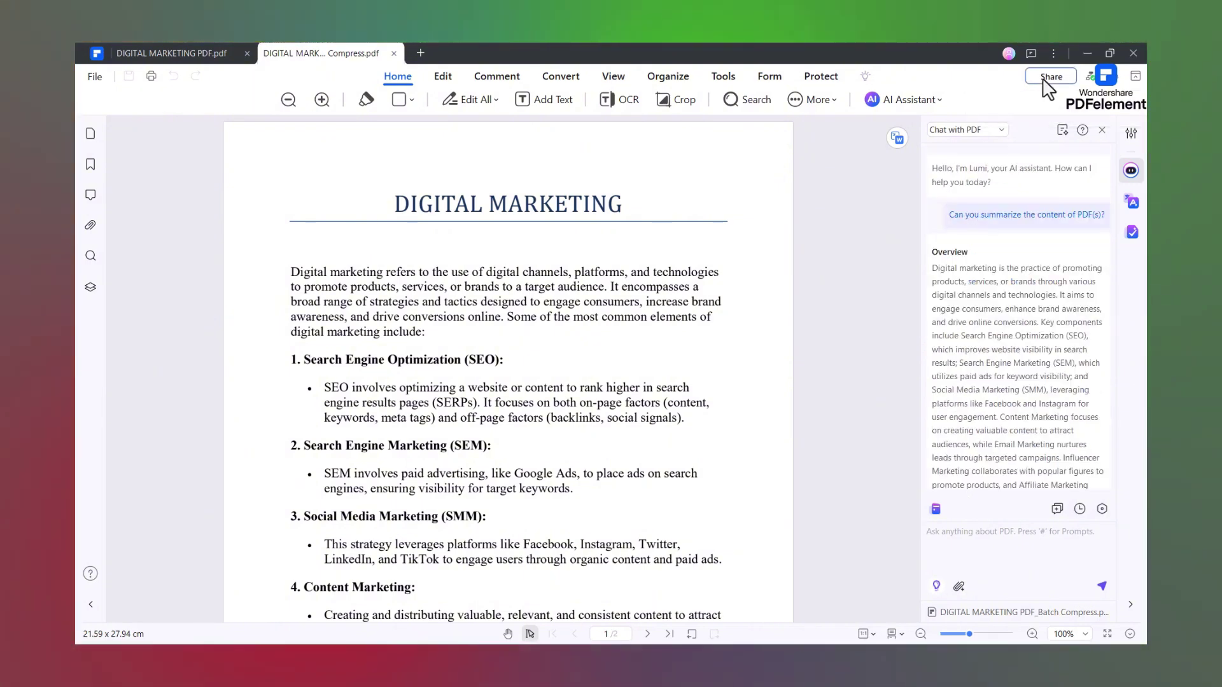
- Copy a view-only share link for the compressed PDF, view the Mobile tab's QR code, and close Share
click(1049, 77)
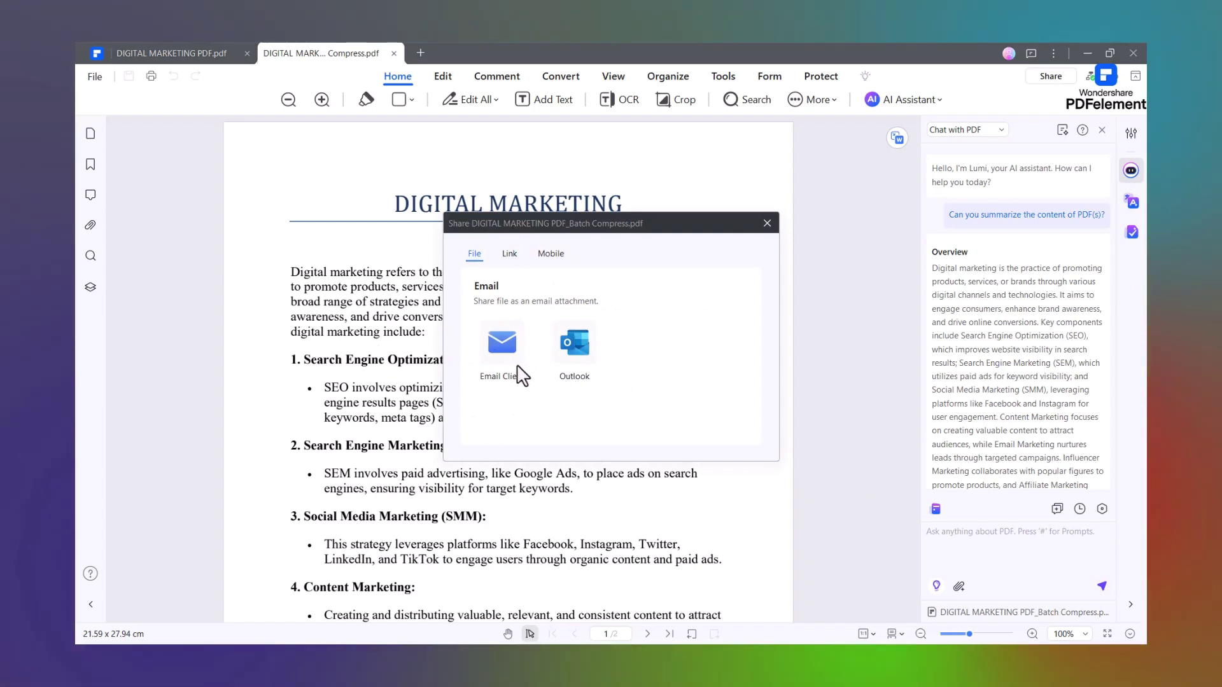
click(579, 356)
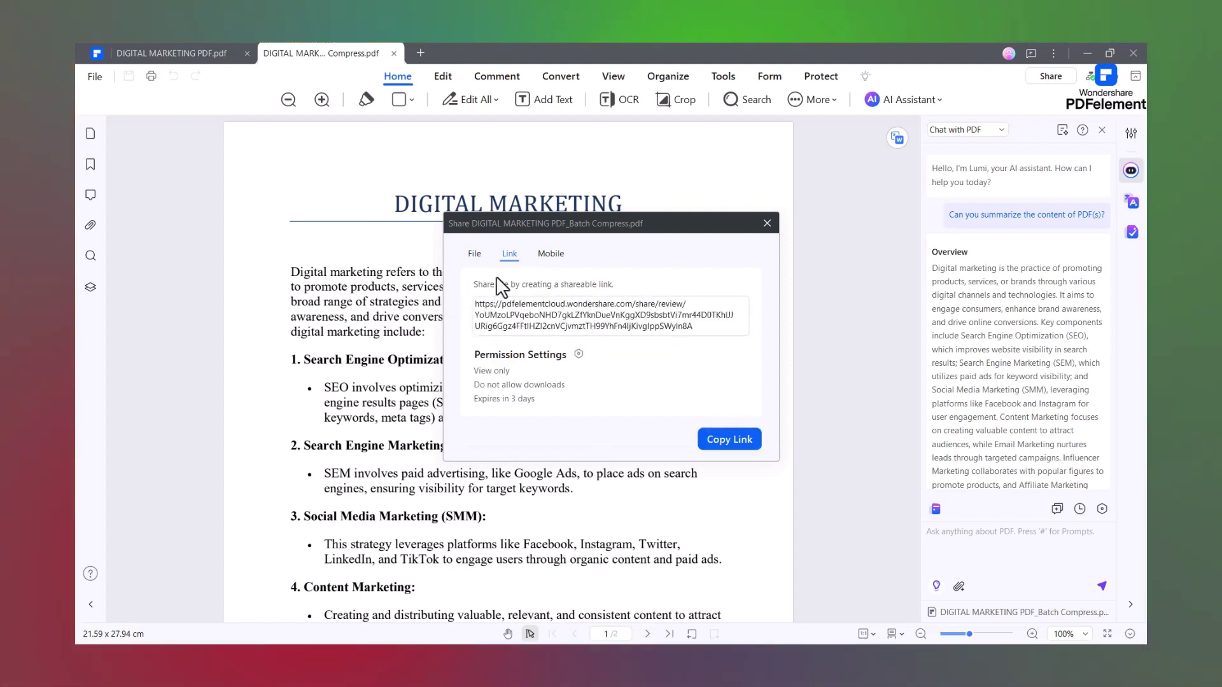
click(733, 443)
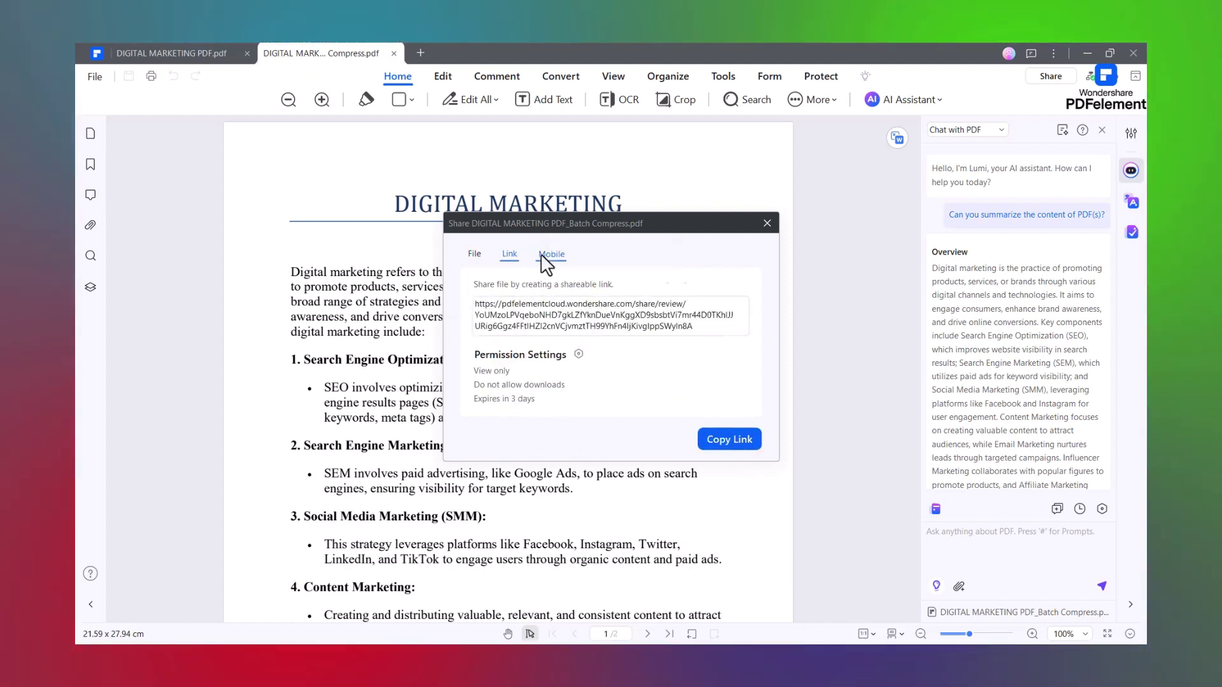
click(548, 255)
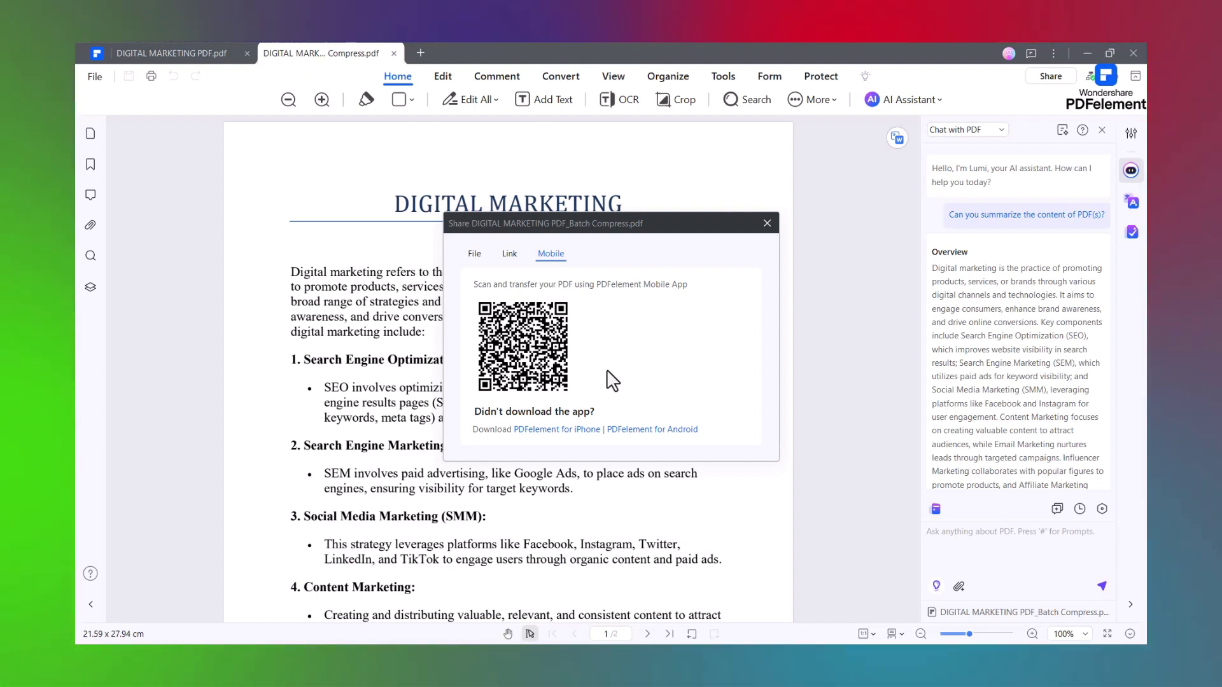
click(767, 223)
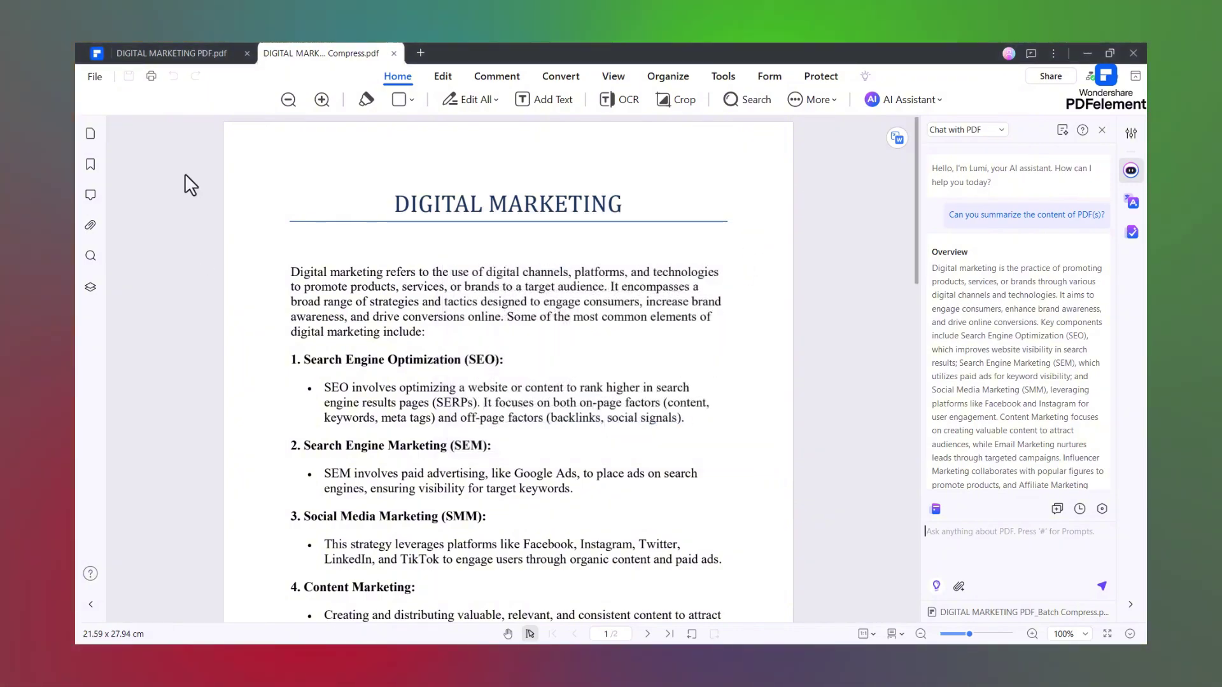